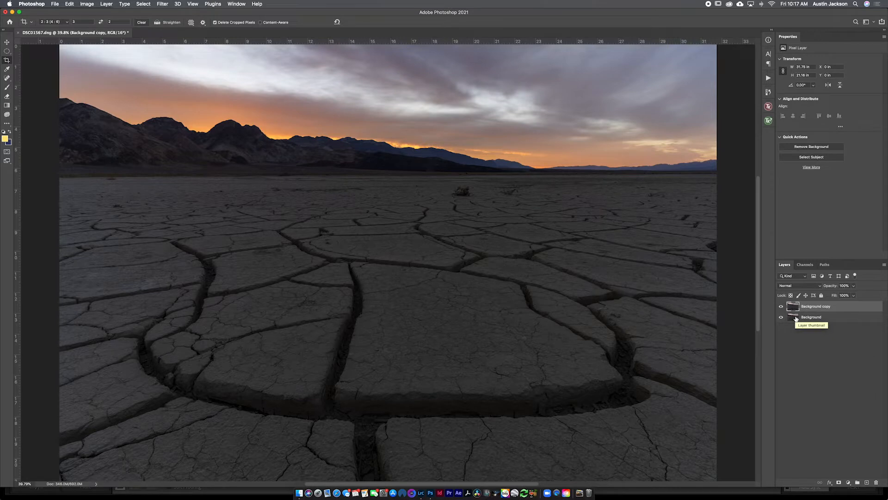
Step: Rename the duplicated background layer as On1 Filters and open it in the ON1 Effects 2021 filter
double_click(812, 305)
text(On1 Filters)
key(Return)
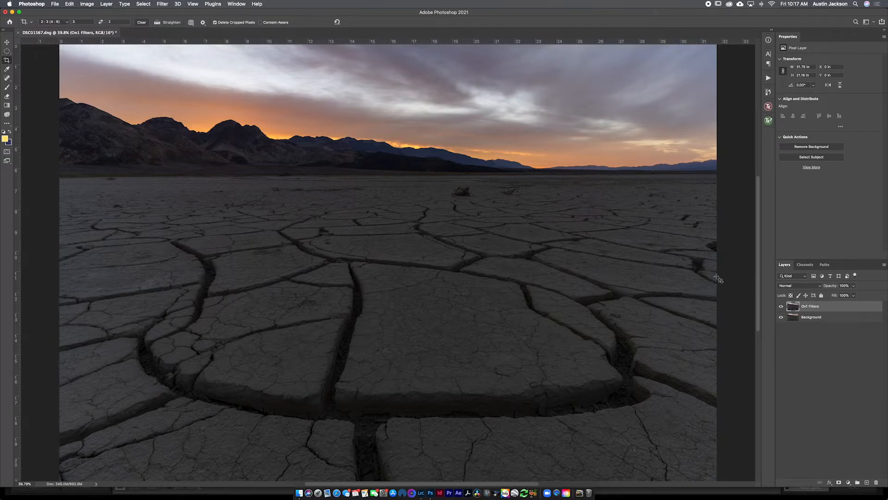
click(163, 4)
mouse_move(239, 180)
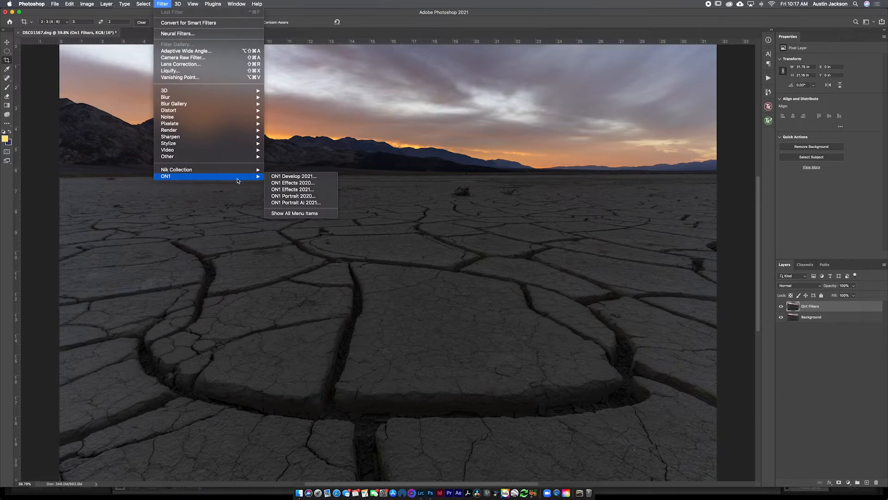
click(292, 191)
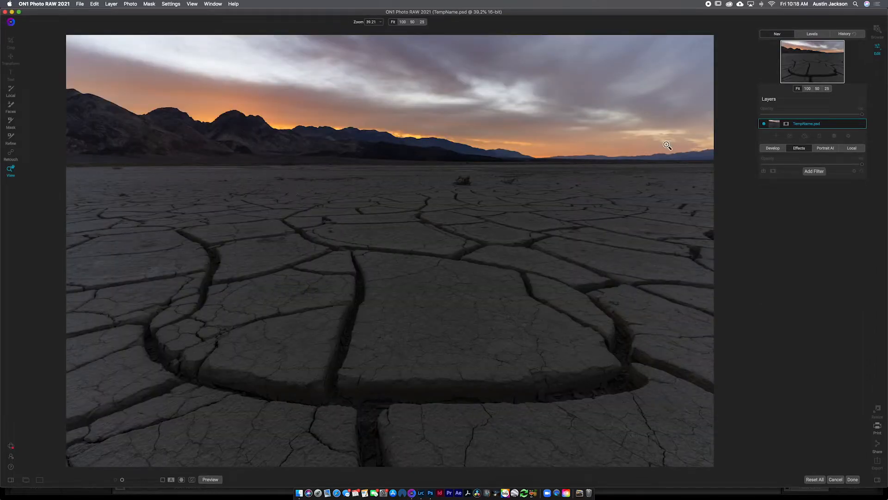
Step: Add a Sunshine filter to the photo and compare the image with the filter off and on
click(814, 172)
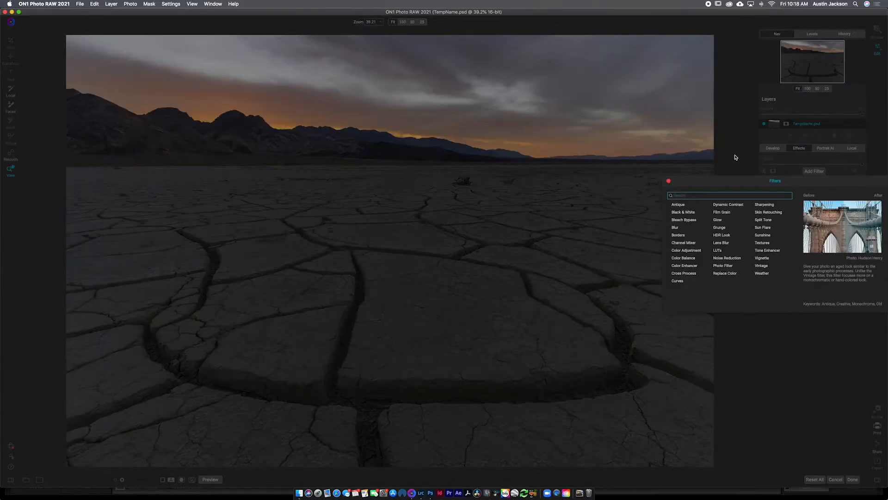
click(762, 235)
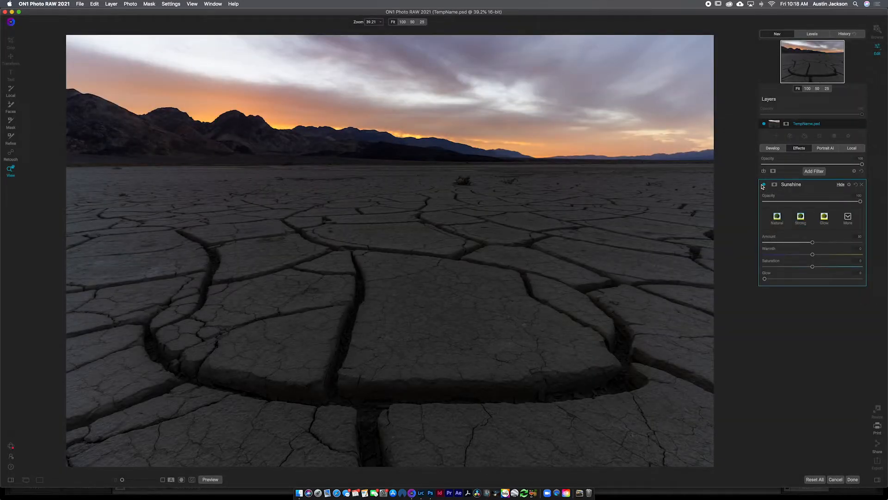
click(764, 184)
click(764, 185)
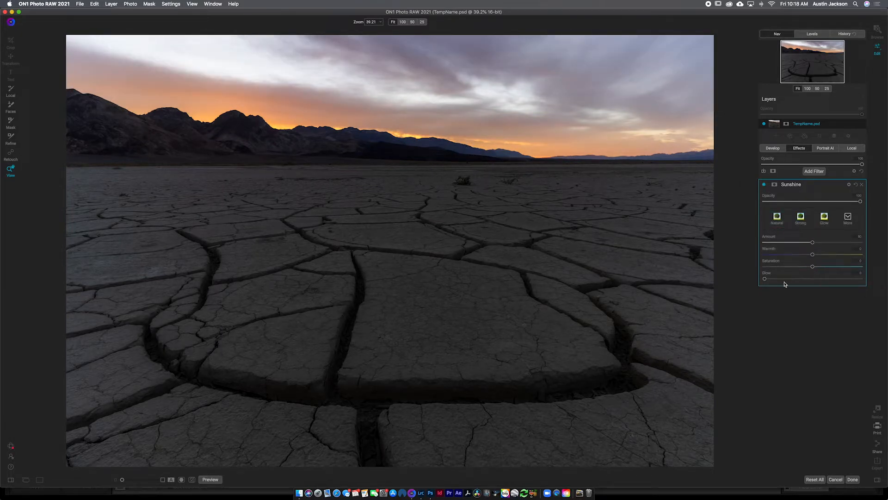
Step: Raise the Sunshine filter's Warmth and Glow slightly and compare the result with the filter off and on
drag(812, 254, 817, 257)
drag(765, 280, 771, 280)
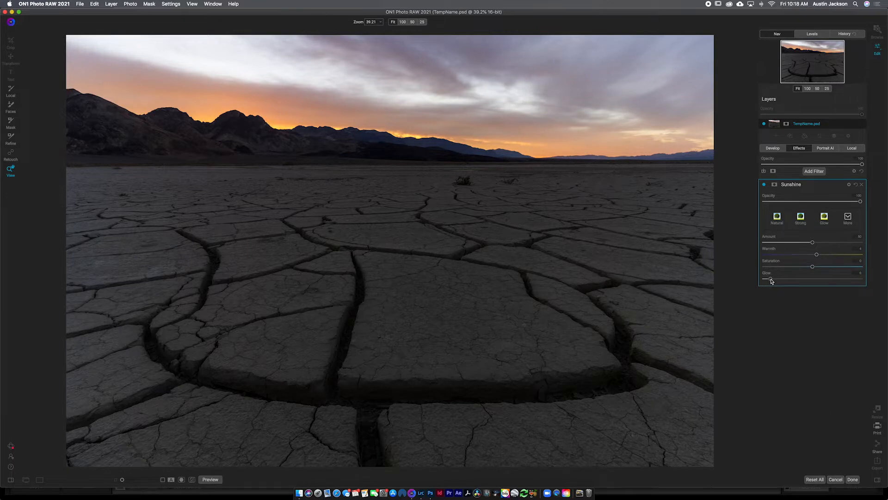
click(765, 185)
click(764, 185)
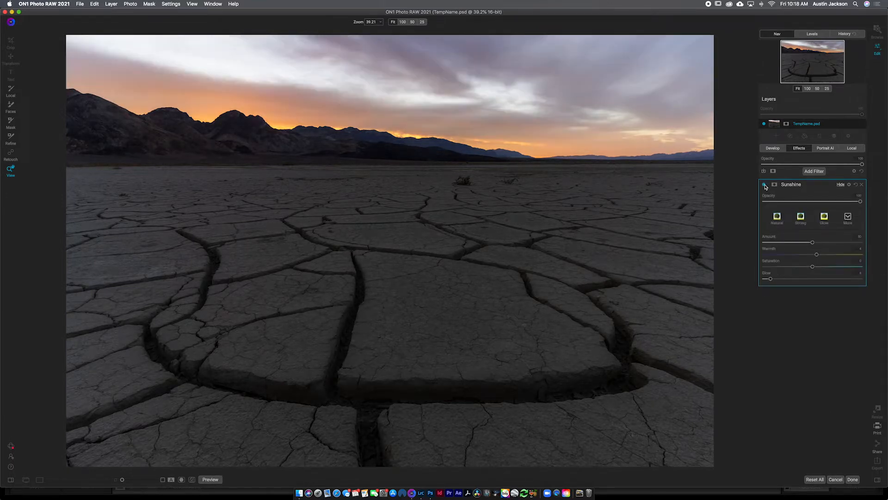
Step: Add a Dynamic Contrast filter and reset its Medium and Large contrast amounts to 0
click(814, 171)
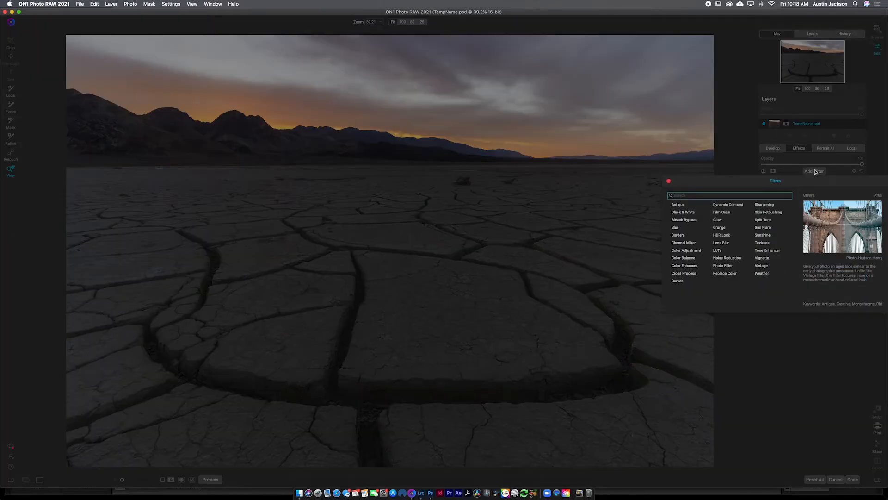
click(716, 205)
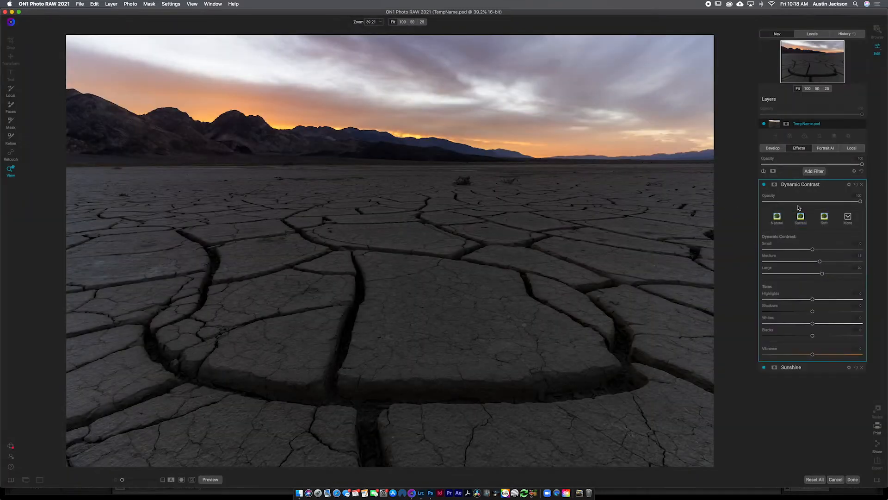
click(858, 255)
text(0)
drag(858, 268, 867, 268)
text(0)
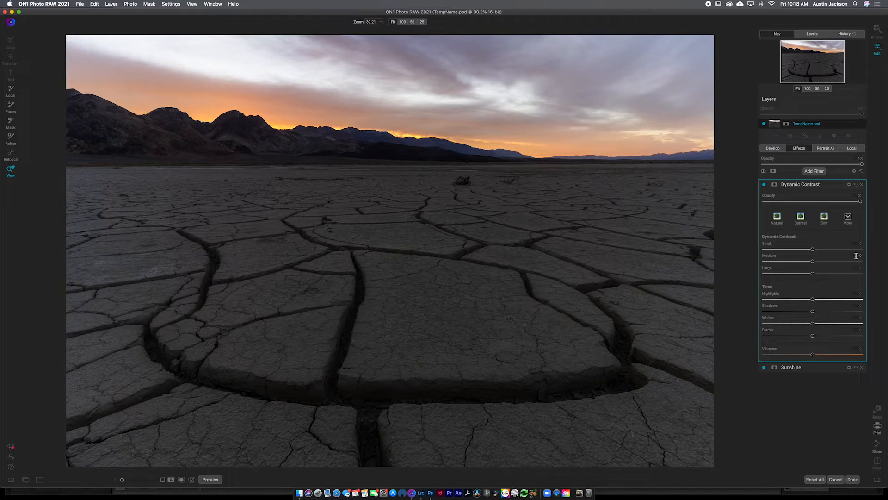
Step: Fine-tune the Small, Medium and Large dynamic contrast with slight adjustments and apply the ON1 effects to the layer in Photoshop
click(820, 251)
drag(820, 251, 817, 254)
click(821, 262)
mouse_move(822, 263)
mouse_down()
mouse_move(841, 261)
mouse_move(819, 263)
mouse_move(816, 275)
mouse_up()
click(764, 184)
click(853, 479)
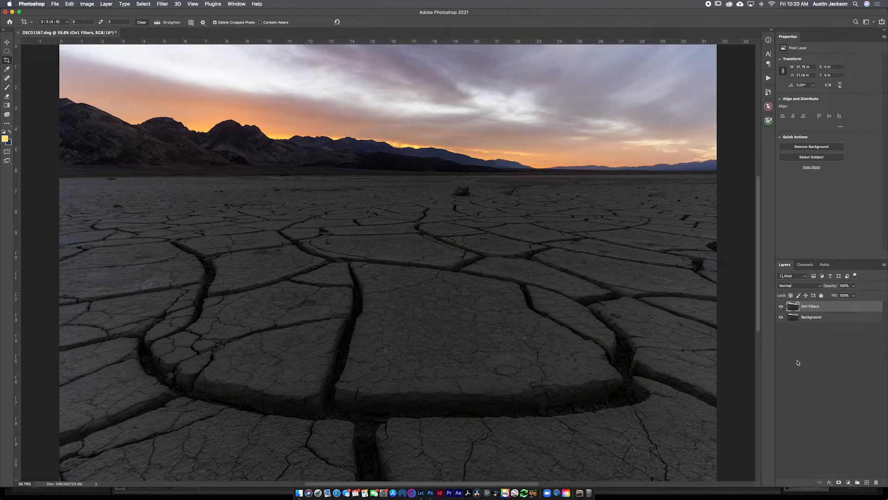
Step: Add a Curves adjustment layer with a slight S-curve, lifting the highlights at input 179 to output 187, and compare before and after
click(849, 482)
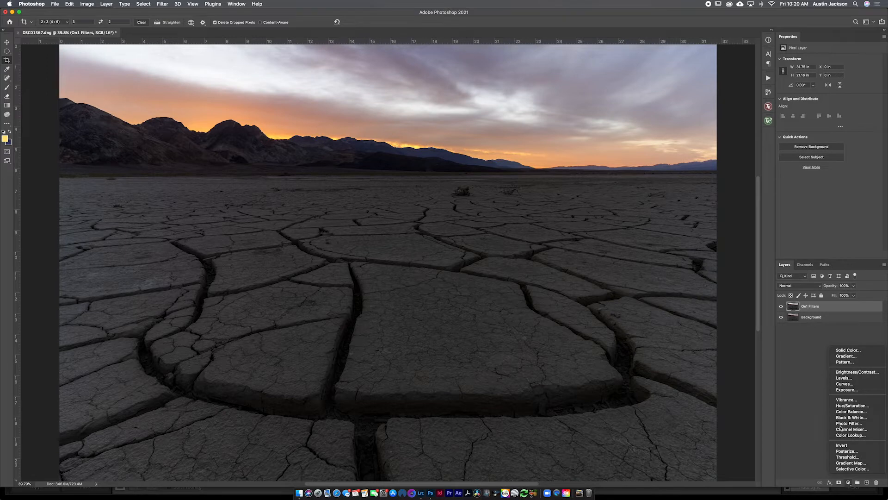
click(845, 383)
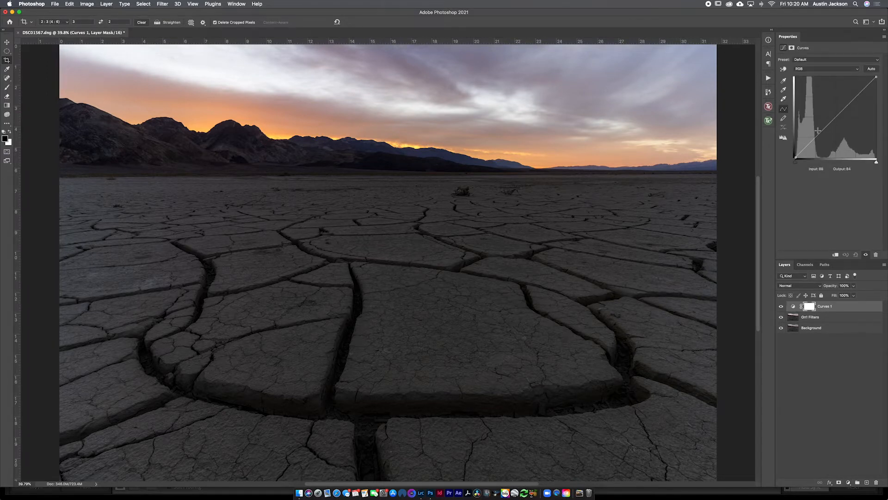
drag(816, 137, 815, 138)
drag(851, 102, 852, 98)
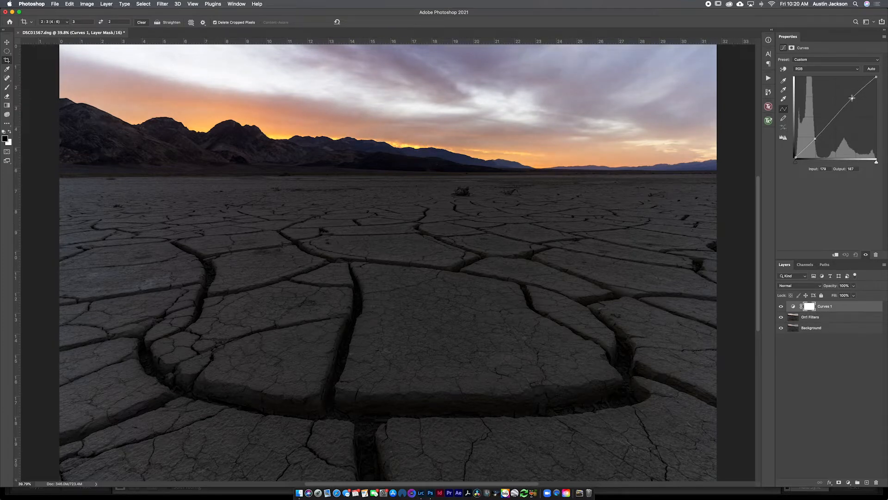
click(782, 306)
click(781, 305)
click(782, 306)
click(780, 306)
click(780, 307)
Step: Build a Lights-3 luminosity mask from the composite in TK Basic V6, output it as a Curves layer and check its mask
key(b)
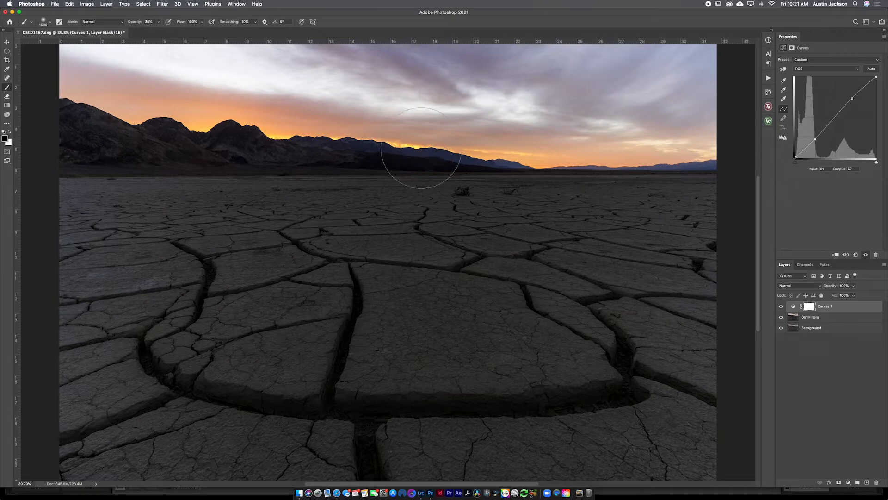
click(768, 107)
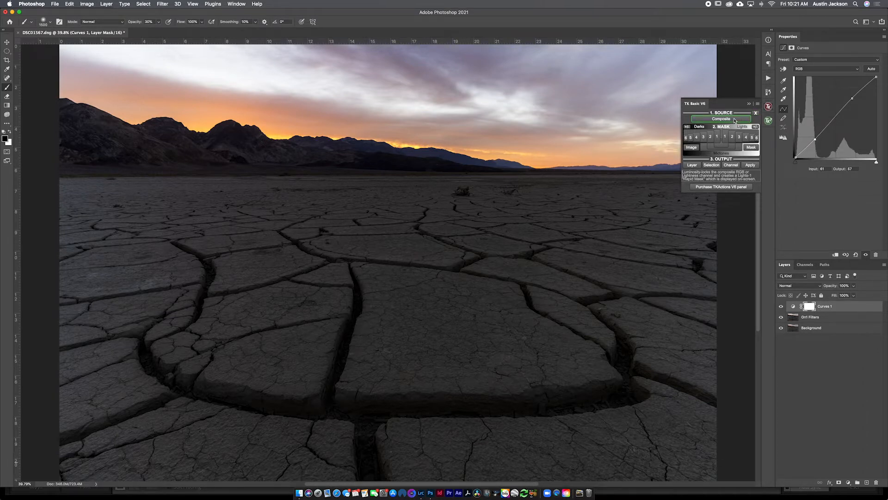
click(718, 119)
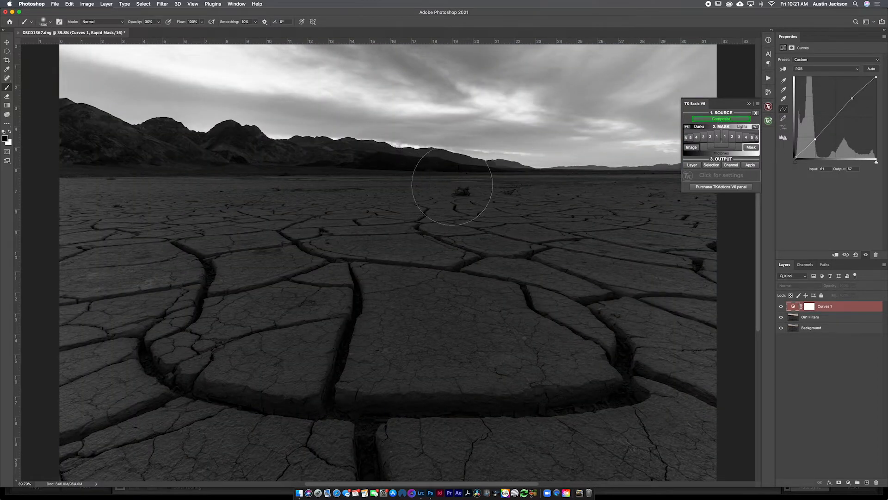
click(739, 137)
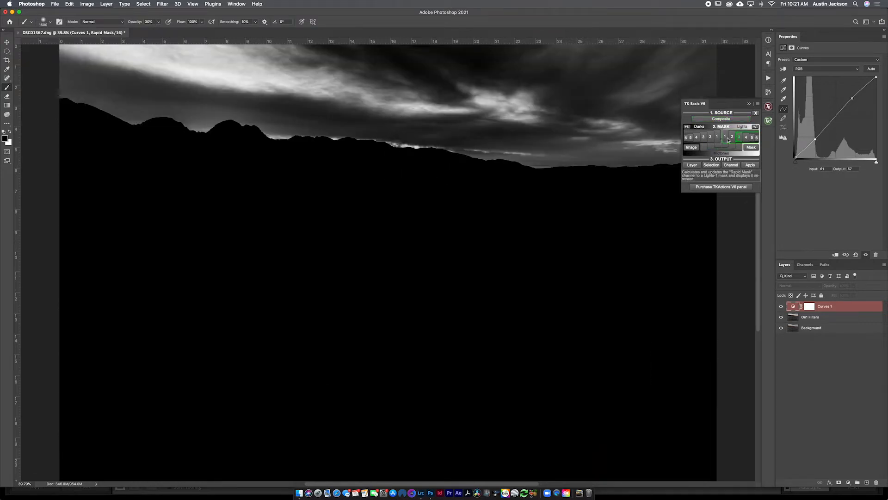
click(734, 138)
click(738, 138)
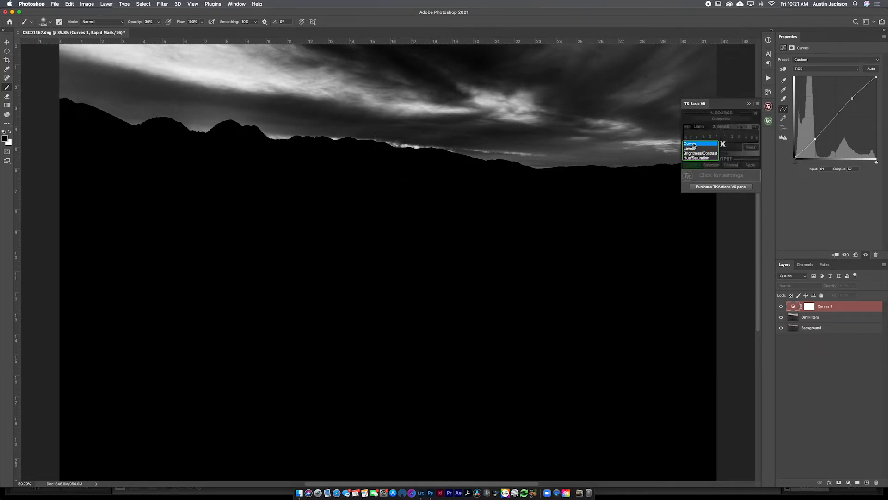
click(690, 144)
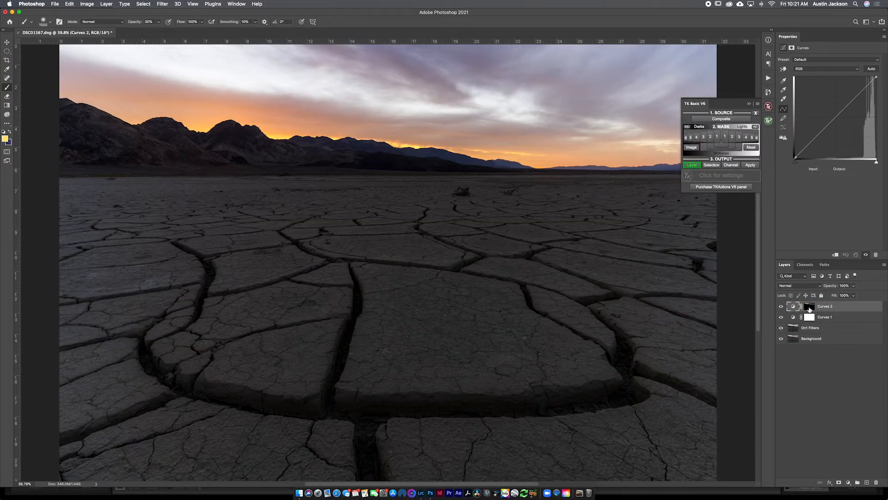
alt+click(810, 308)
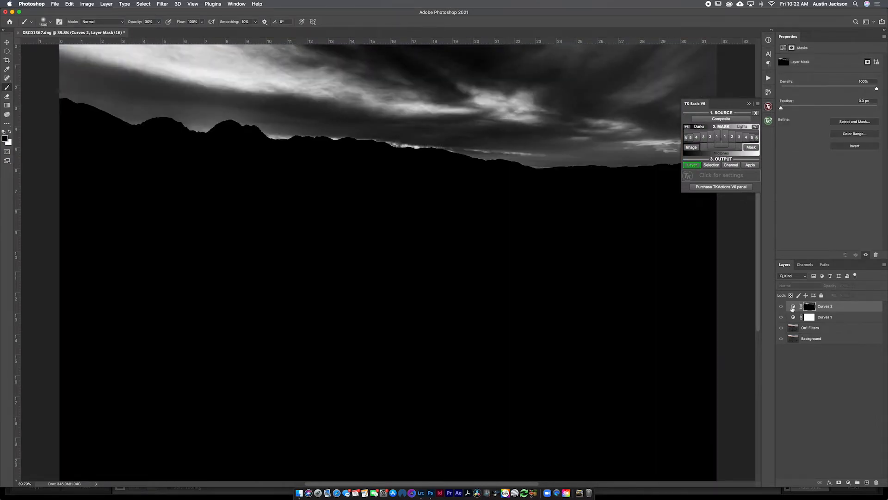
click(793, 307)
click(753, 106)
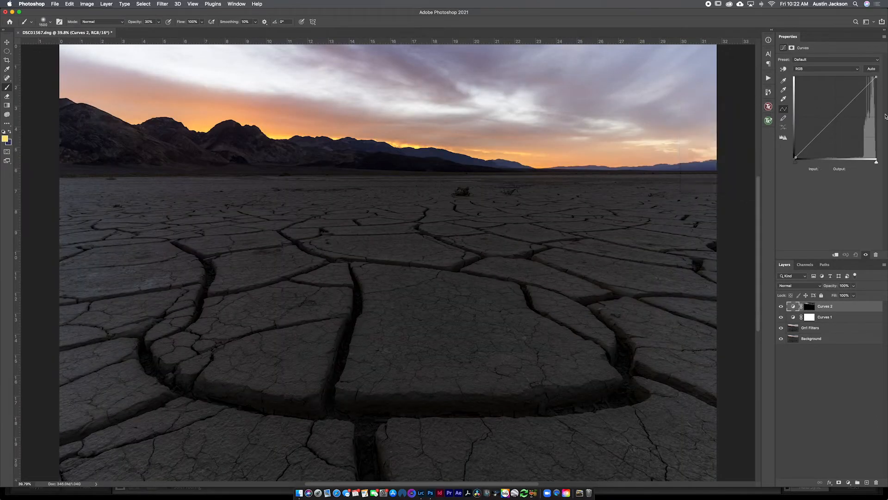
Step: Darken the bright clouds by pulling the masked curve down at input 146 to output 114, and compare before and after
mouse_move(837, 116)
mouse_down()
mouse_move(851, 128)
mouse_move(817, 100)
mouse_move(842, 121)
mouse_up()
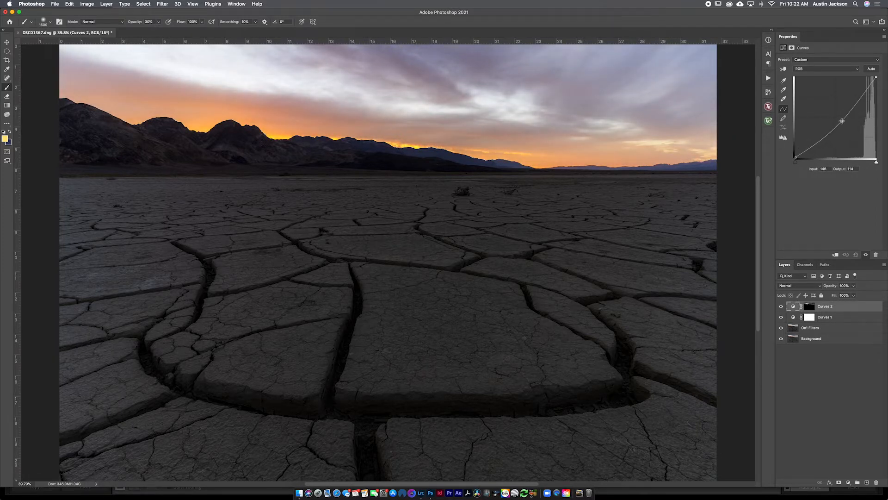
click(778, 308)
click(778, 308)
click(779, 308)
Step: Add a Hue/Saturation adjustment layer and boost the saturation of a single colour range to intensify the sunset
click(848, 483)
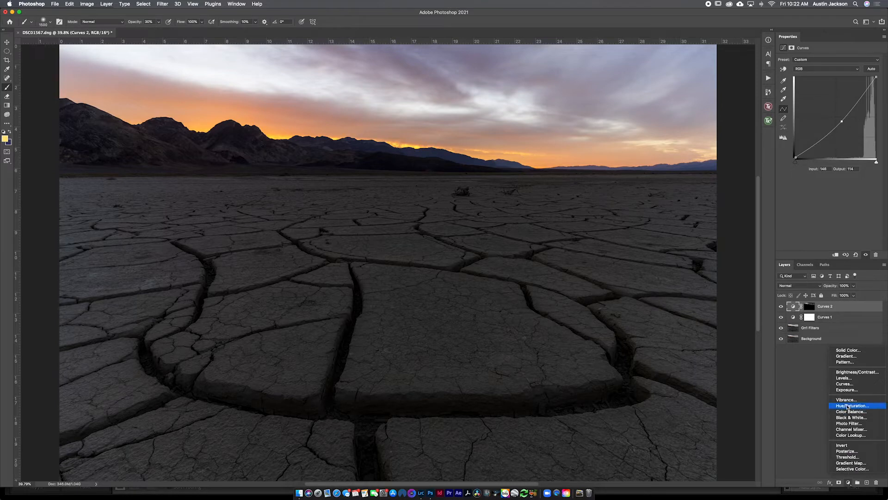
click(848, 405)
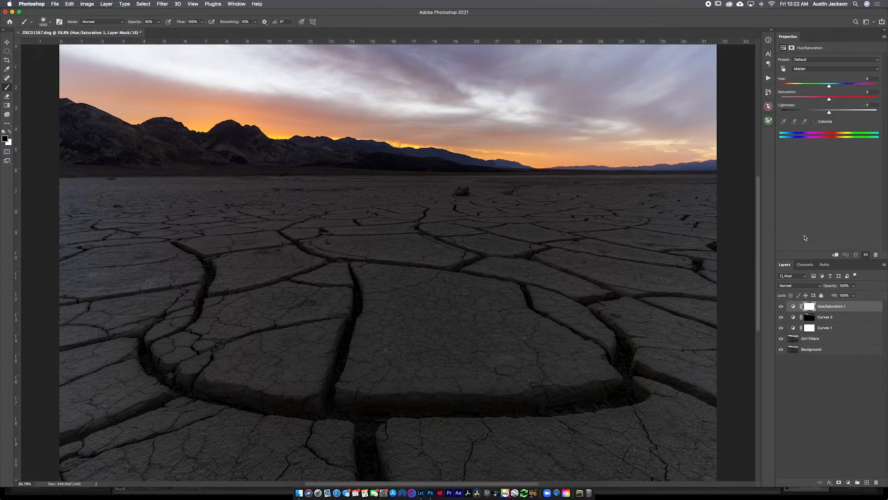
drag(839, 98, 858, 99)
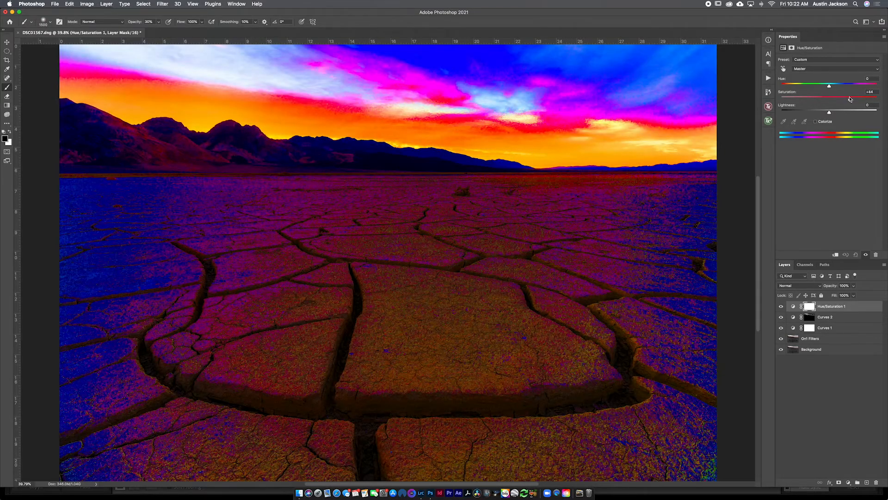
key(super+z)
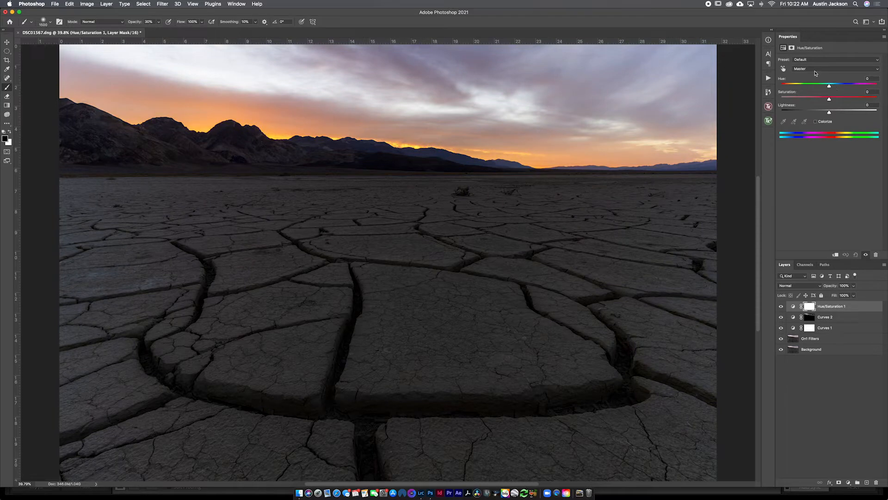
click(816, 70)
click(810, 80)
drag(850, 98, 842, 98)
Step: Create a new layer with the Soft Light blend mode and set the foreground colour to pale yellow ffedad
click(868, 483)
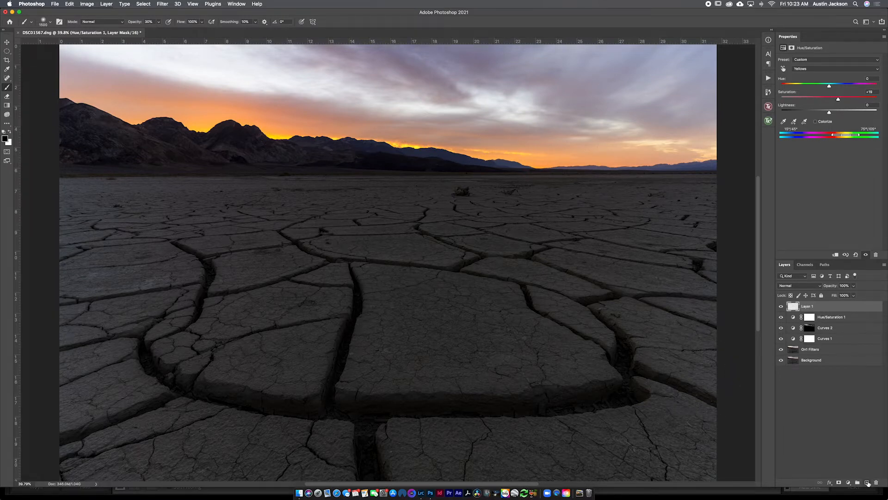
click(792, 285)
click(795, 368)
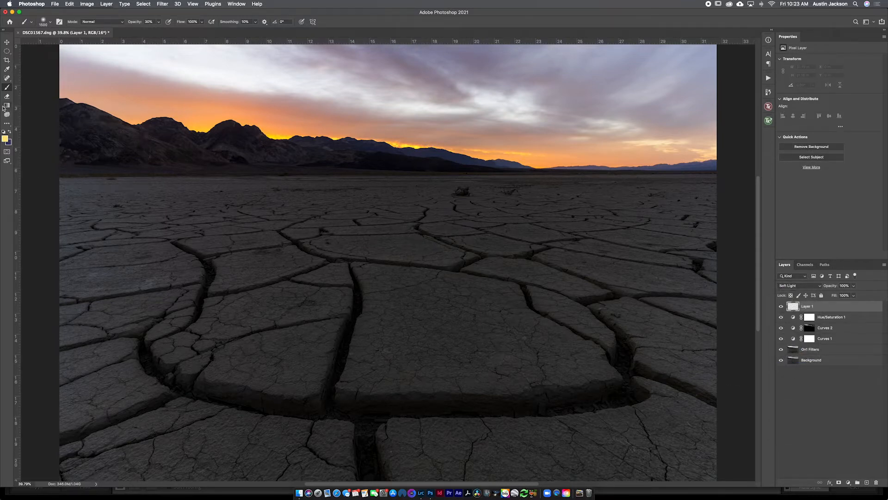
click(5, 138)
click(557, 147)
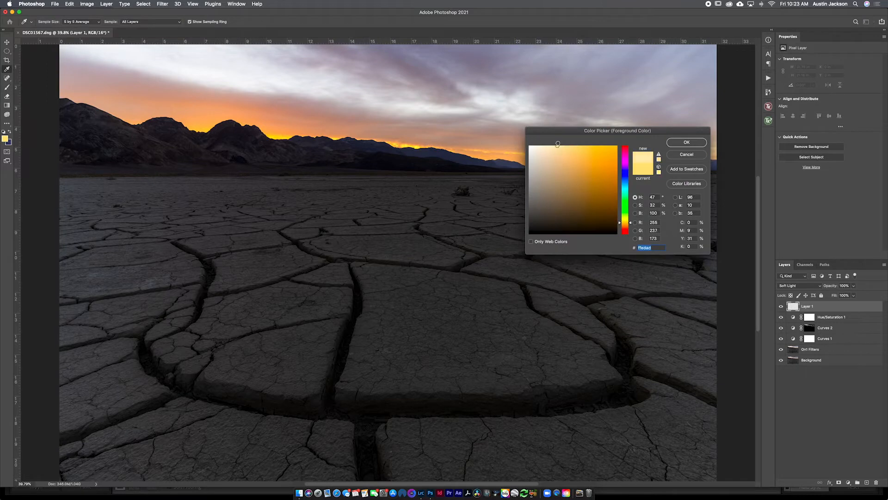
click(686, 142)
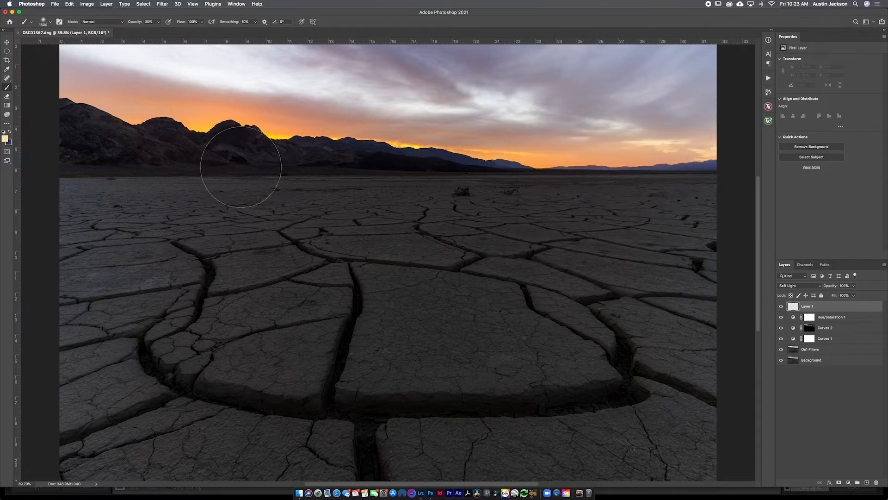
Step: Try painting a warm glow along the sunset horizon above the mountains with a smaller brush
key(bracketleft)
key(bracketleft)
key(bracketleft)
key(bracketleft)
key(bracketleft)
key(bracketleft)
key(bracketleft)
key(bracketleft)
drag(308, 136, 284, 135)
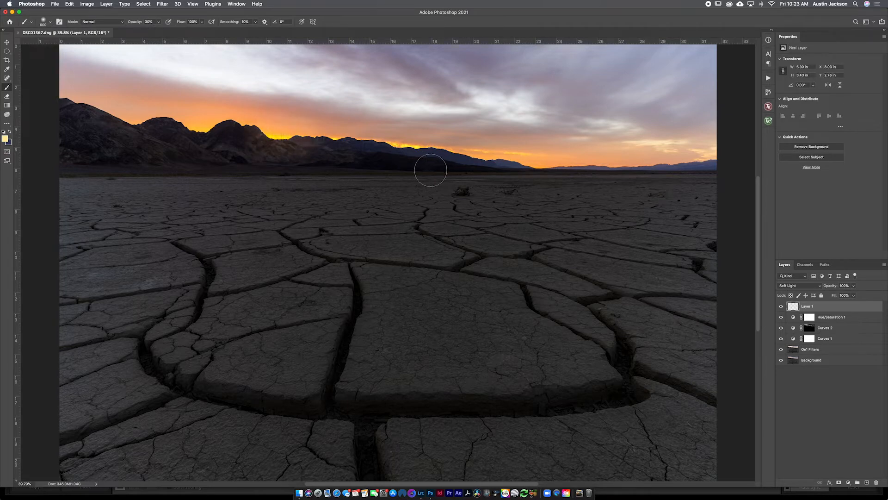
key(super+z)
drag(281, 141, 251, 134)
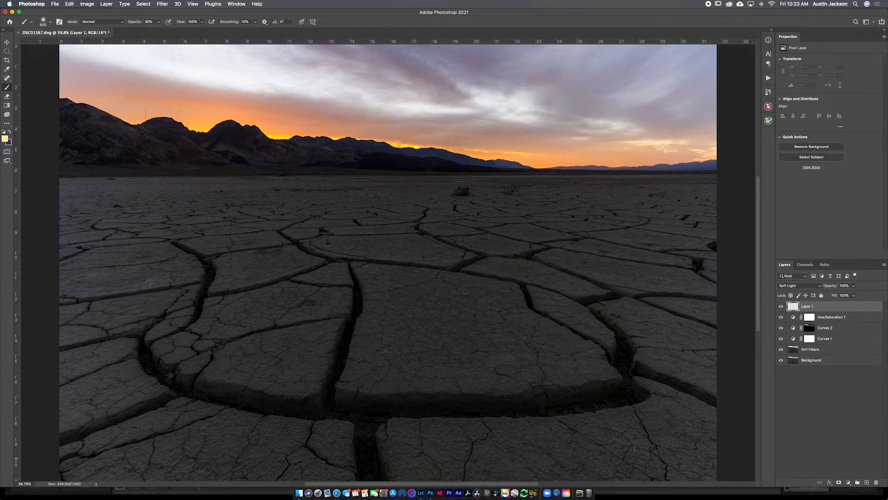
Step: Select the whole sky down to the mountain ridge on the On1 Filters layer with the Quick Selection tool
click(4, 52)
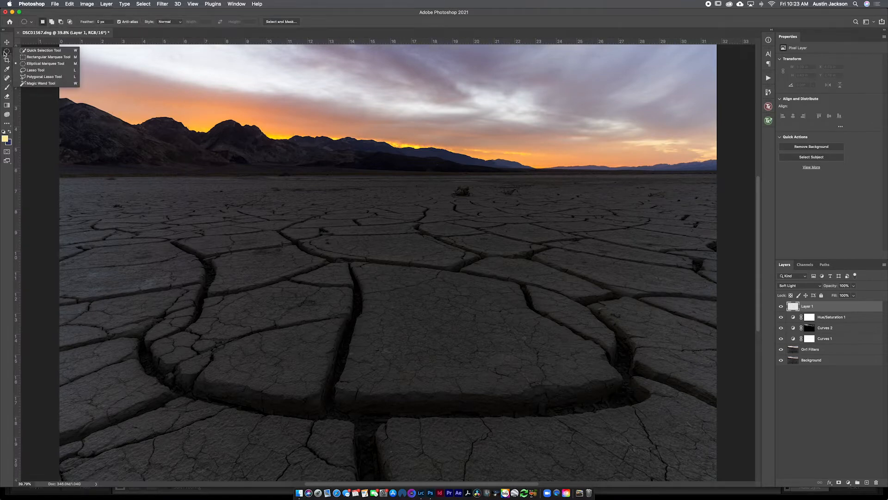
click(43, 50)
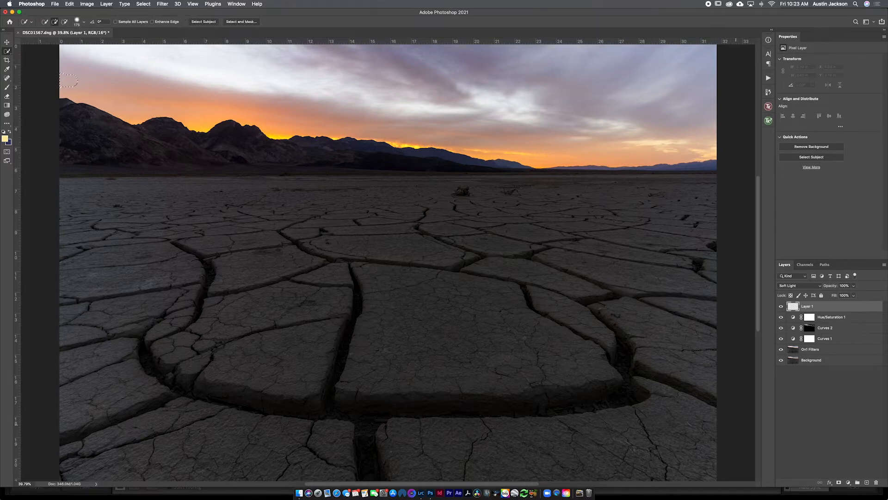
drag(108, 70, 113, 73)
click(792, 317)
click(794, 352)
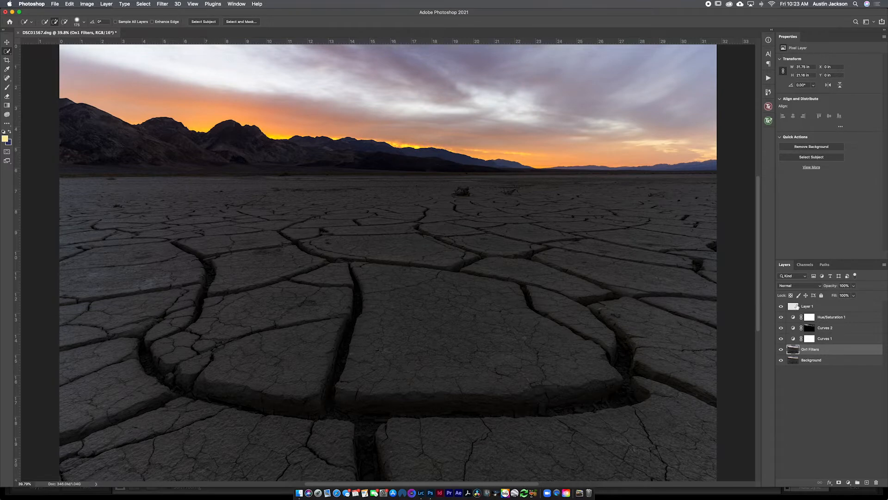
mouse_move(58, 72)
mouse_down()
mouse_move(205, 74)
mouse_move(196, 75)
mouse_move(231, 83)
mouse_up()
mouse_move(286, 88)
mouse_down()
mouse_move(309, 94)
mouse_move(226, 87)
mouse_move(276, 107)
mouse_move(403, 108)
mouse_move(694, 145)
mouse_up()
key(super+d)
click(709, 149)
mouse_move(613, 148)
mouse_down()
mouse_move(527, 137)
mouse_move(467, 141)
mouse_move(461, 129)
mouse_move(387, 119)
mouse_up()
Step: Mask Layer 1 to the selected sky, inspect the mask, and make the layer's pixels active again
click(860, 306)
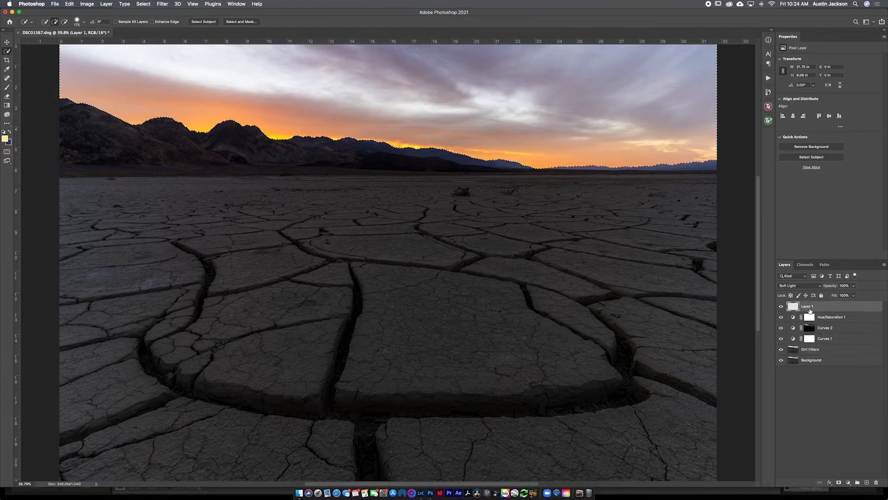
click(839, 482)
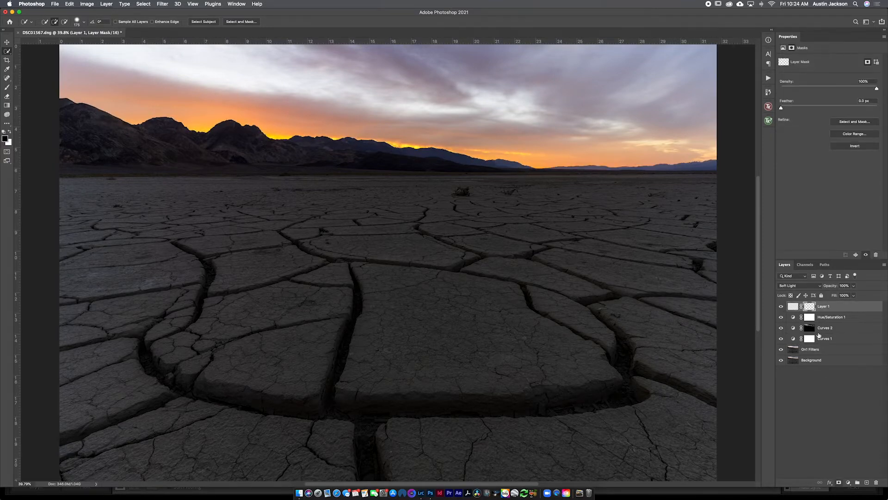
alt+click(809, 306)
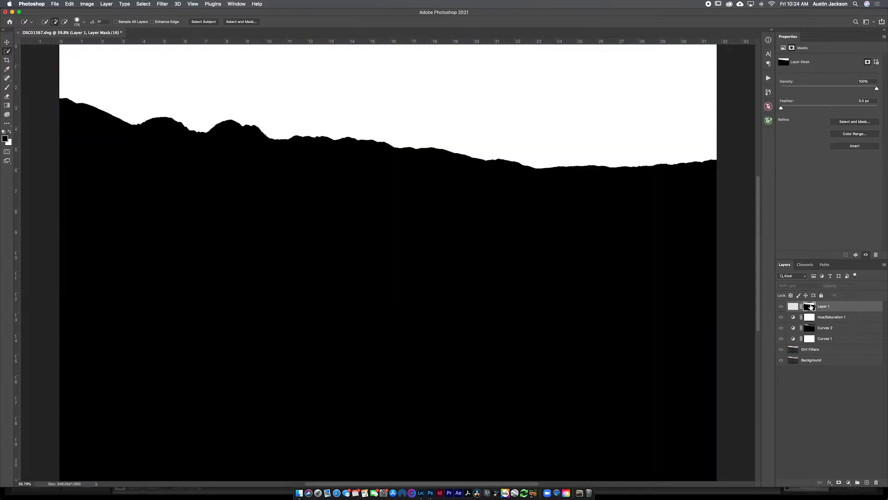
click(793, 307)
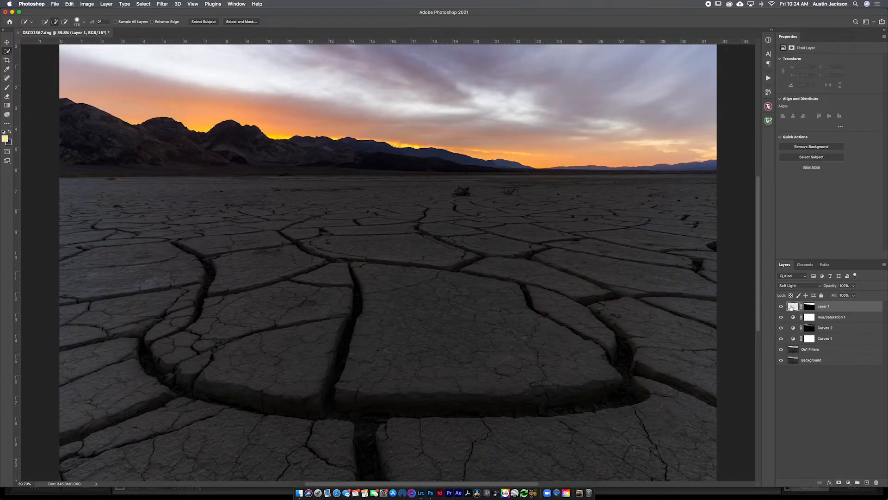
Step: Set the brush opacity to 10%, sample the sunset orange above the mountains and lighten it to a pale warm foreground colour
key(b)
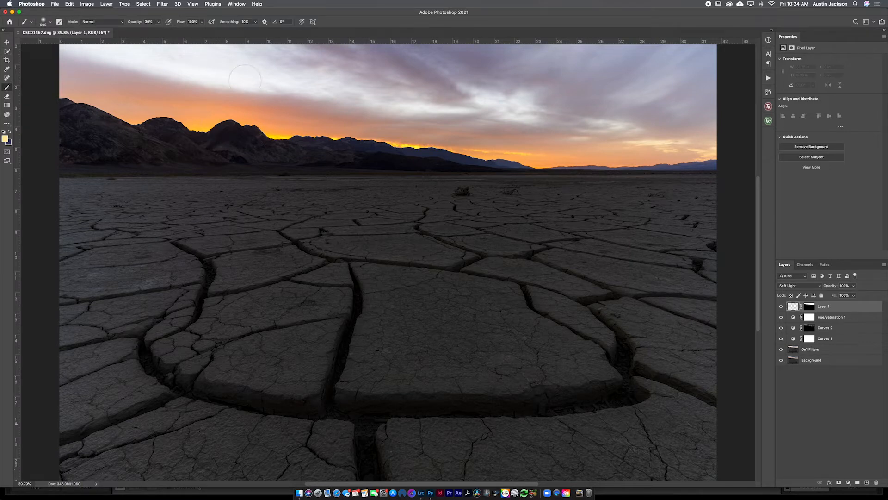
drag(137, 24, 130, 24)
key(i)
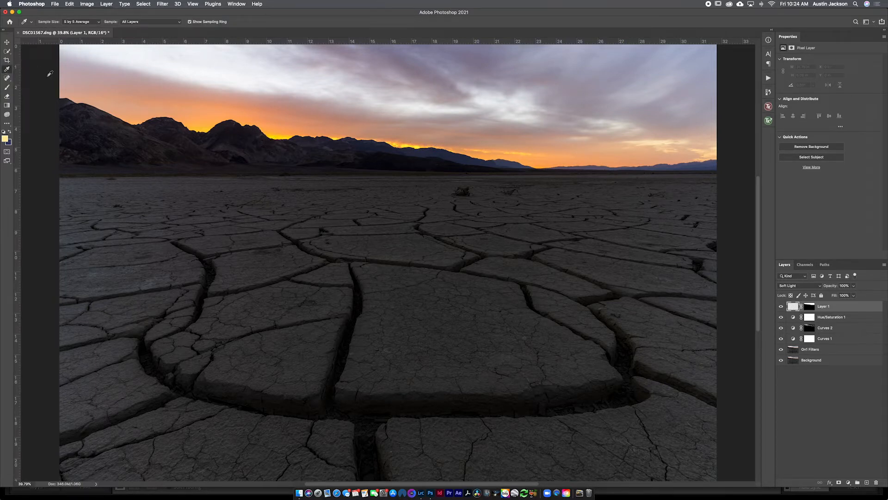
click(284, 135)
click(5, 138)
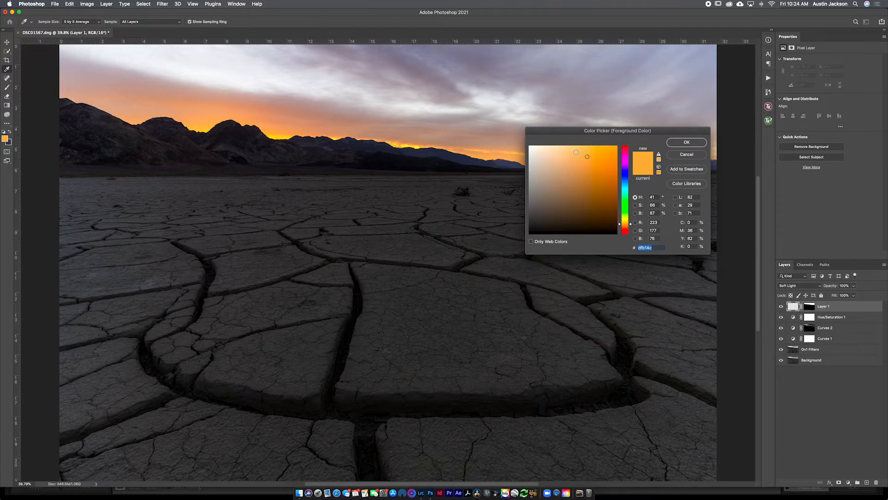
drag(575, 148, 557, 128)
click(685, 143)
key(b)
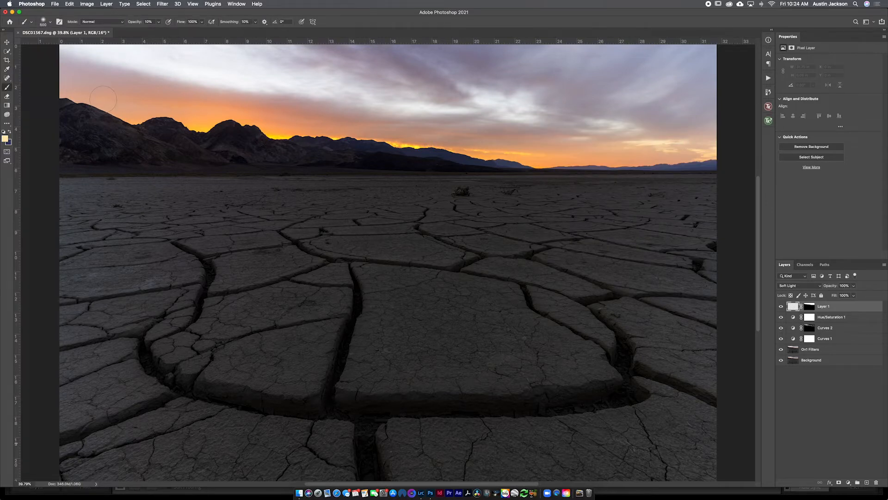
Step: Paint a soft glow on Layer 1 along the sunset horizon with a larger brush and compare the layer on and off
key(bracketright)
key(bracketright)
key(bracketright)
key(bracketright)
mouse_move(235, 119)
mouse_down()
mouse_move(106, 128)
mouse_move(363, 148)
mouse_move(201, 149)
mouse_move(154, 135)
mouse_move(551, 149)
mouse_move(351, 143)
mouse_move(593, 166)
mouse_move(578, 166)
mouse_up()
mouse_move(474, 165)
mouse_down()
mouse_move(738, 169)
mouse_move(561, 179)
mouse_move(749, 175)
mouse_move(472, 162)
mouse_up()
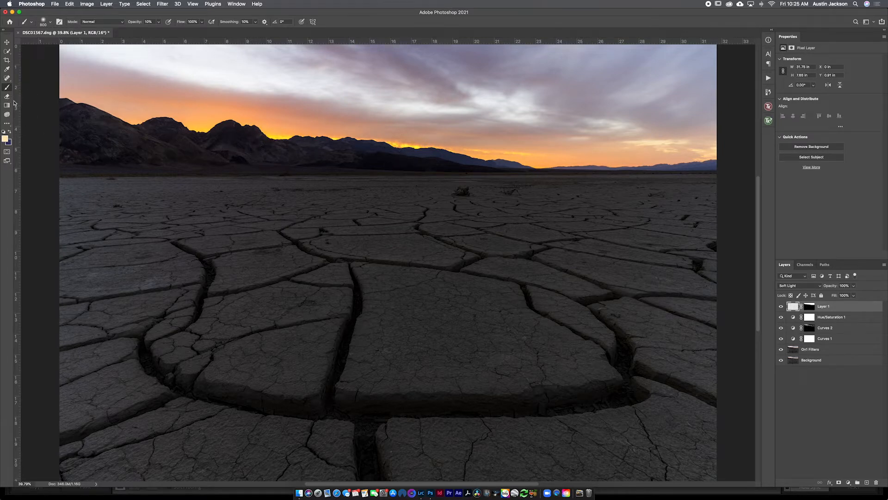
mouse_move(64, 107)
mouse_down()
mouse_move(310, 154)
mouse_move(96, 122)
mouse_move(404, 140)
mouse_move(404, 162)
mouse_up()
click(781, 306)
click(781, 306)
Step: Try different brush sizes and compare the sky repeatedly with and without the glow on Layer 1
key(bracketleft)
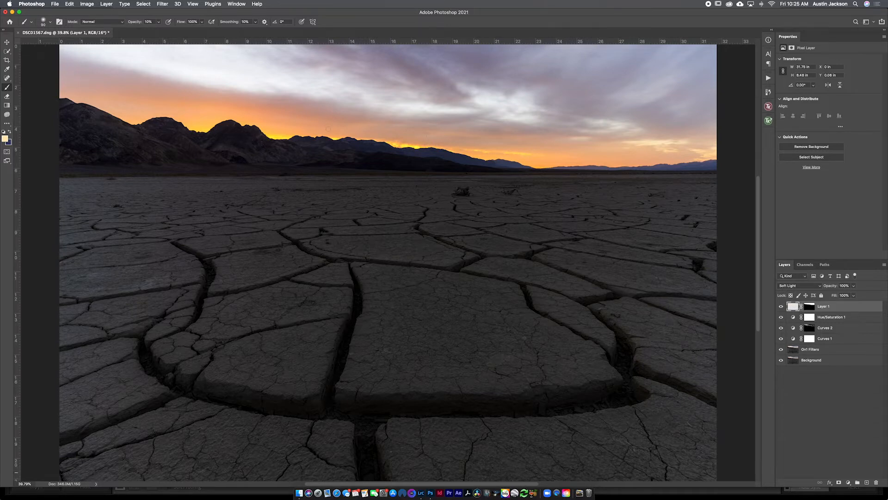
key(bracketright)
key(bracketright)
key(bracketright)
key(bracketright)
key(bracketleft)
key(bracketleft)
click(781, 306)
click(781, 306)
click(781, 306)
click(781, 306)
click(781, 306)
click(781, 306)
scroll(708, 242, up, 1)
scroll(708, 242, left, 1)
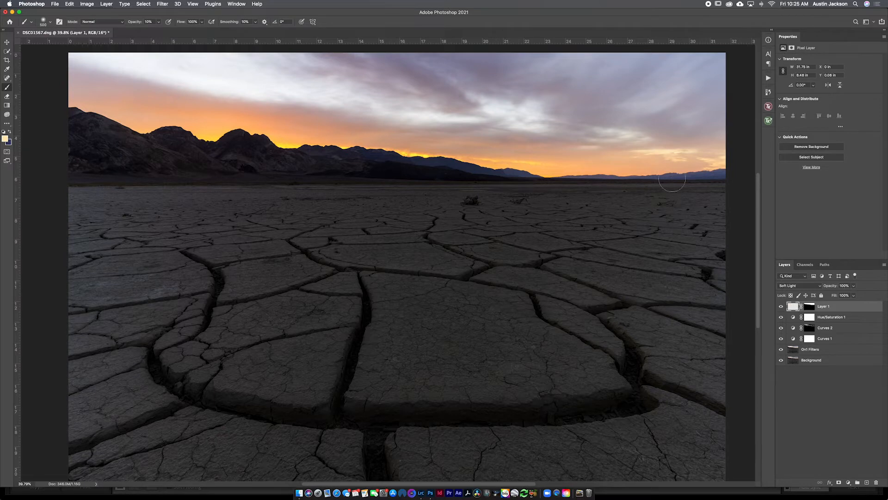
click(781, 306)
click(781, 307)
Step: Add a second Hue/Saturation adjustment layer, reduce the Blues saturation to -25, and compare it on and off
click(848, 481)
click(853, 405)
click(807, 69)
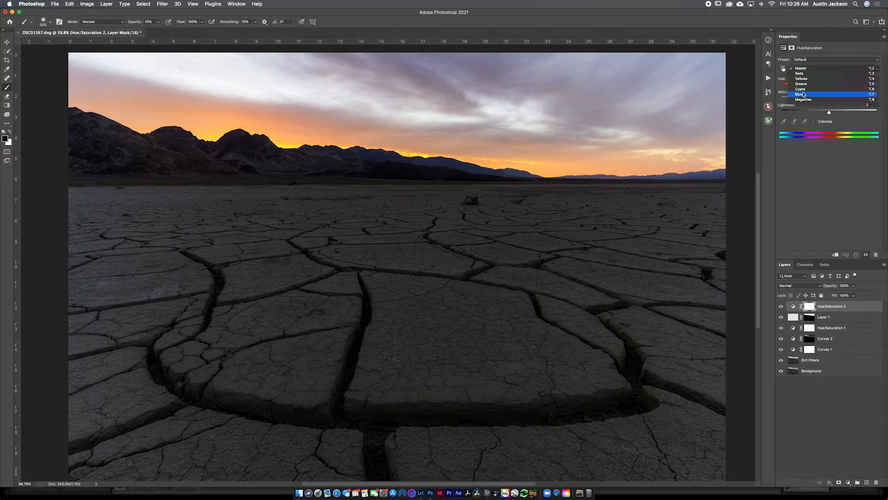
click(803, 95)
click(806, 99)
drag(807, 99, 818, 98)
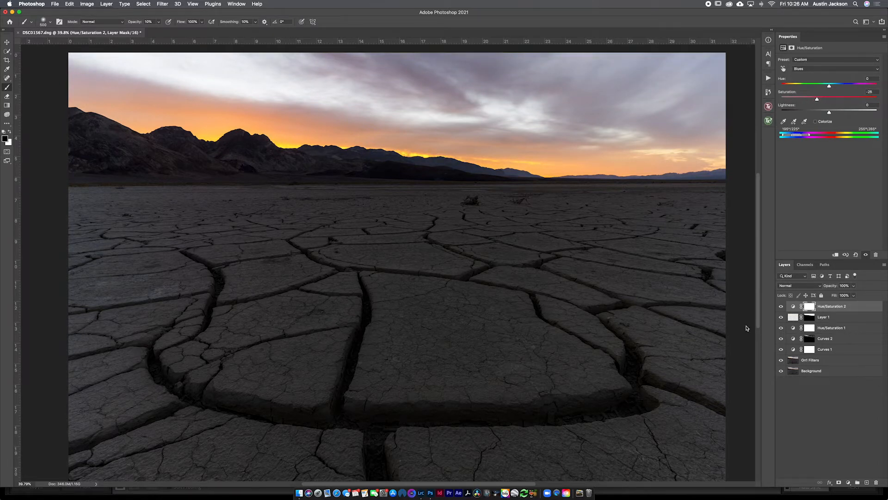
click(781, 306)
click(781, 306)
click(781, 306)
click(781, 306)
Step: Paint black on part of the Hue/Saturation 2 mask with a larger, higher-opacity brush to limit the blue desaturation
drag(135, 23, 153, 21)
key(bracketright)
key(bracketright)
key(bracketright)
key(bracketright)
key(bracketright)
key(bracketright)
key(bracketright)
key(bracketright)
key(bracketright)
key(bracketright)
key(bracketright)
Step: Create a new layer above the adjustments and name it Spot Heal
click(867, 483)
double_click(806, 306)
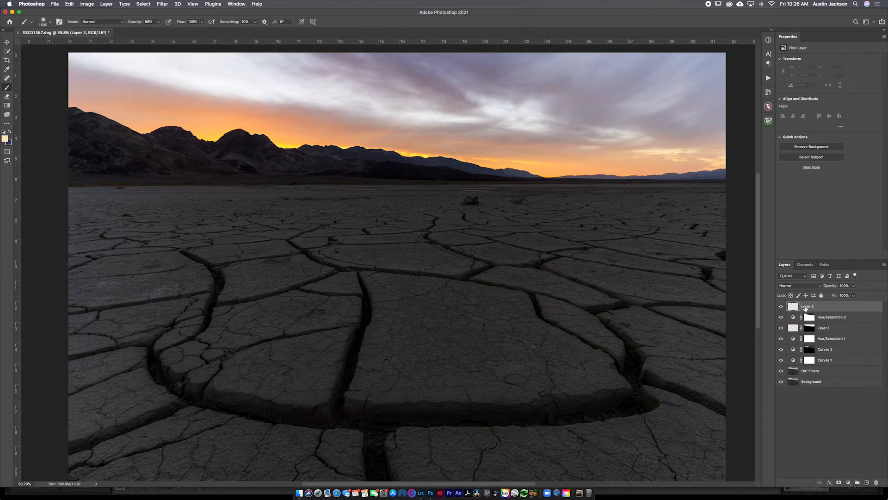
text(Spot Heal)
key(Return)
Step: Remove the dust spots in the upper-right sky with the Spot Healing Brush on the Spot Heal layer
click(7, 78)
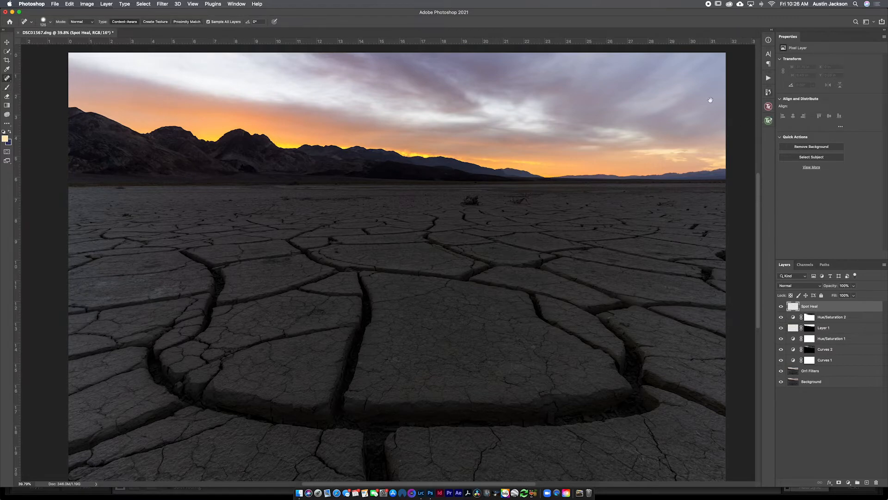
scroll(661, 94, up, 2)
drag(683, 98, 673, 101)
drag(658, 131, 550, 200)
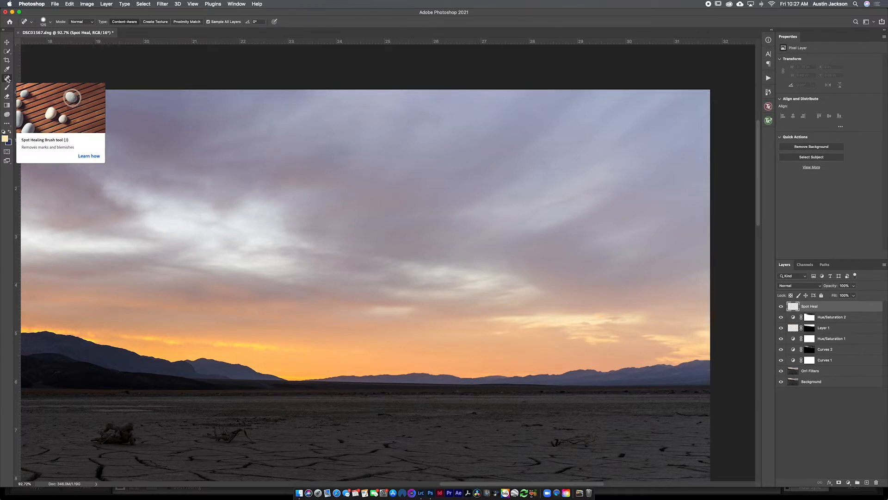
click(545, 168)
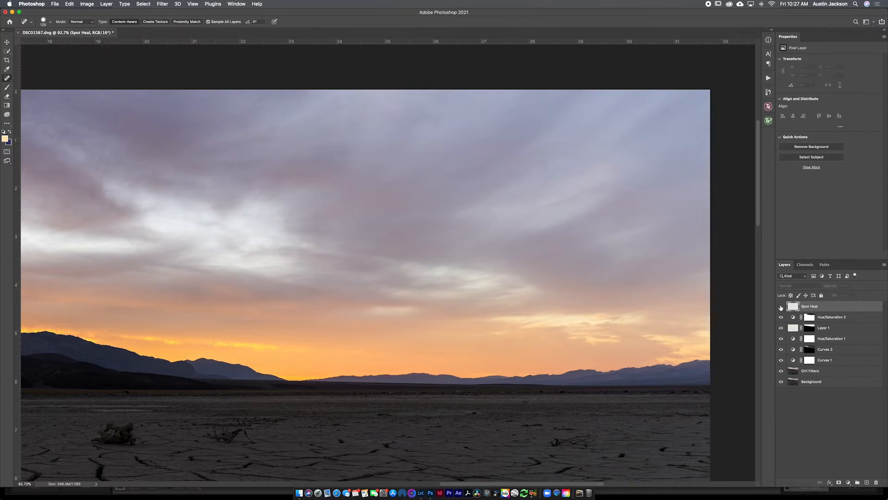
click(341, 152)
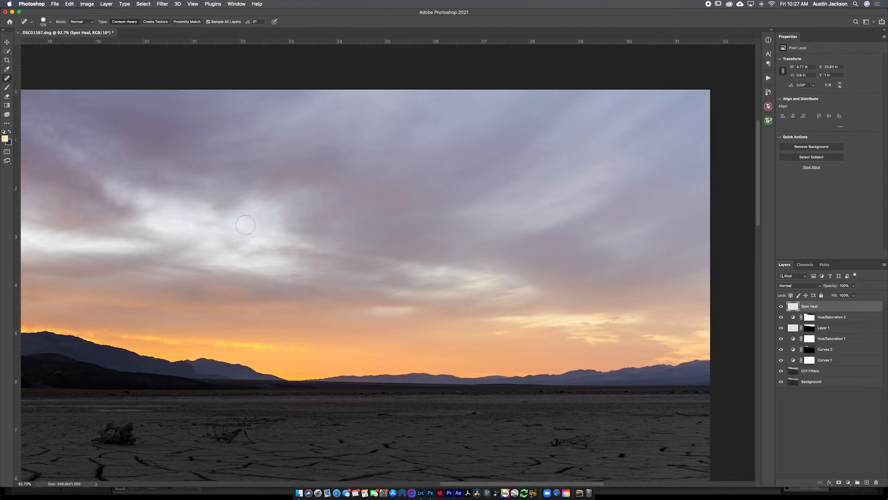
Step: Heal the remaining spots across the rest of the sky and check the mountains and cracked ground for blemishes
drag(246, 225, 326, 230)
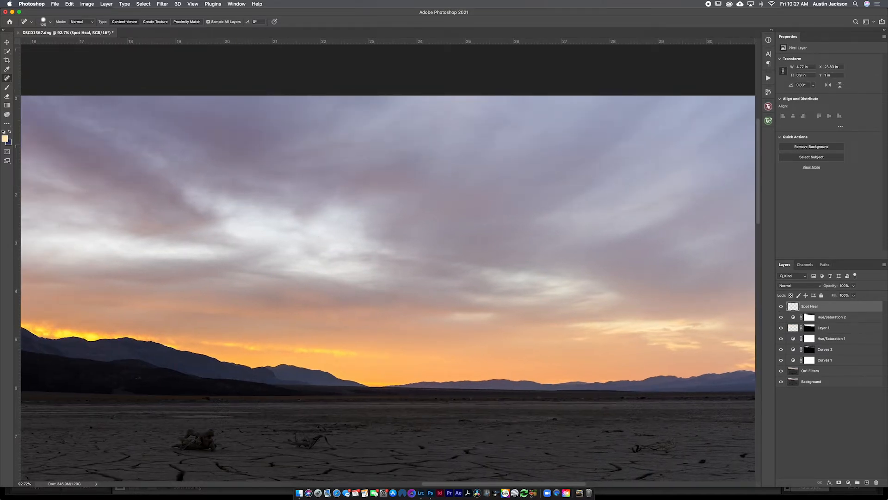
click(425, 205)
click(418, 154)
drag(252, 191, 553, 188)
drag(351, 185, 532, 192)
mouse_move(206, 178)
mouse_down()
mouse_move(363, 173)
mouse_move(365, 123)
mouse_up()
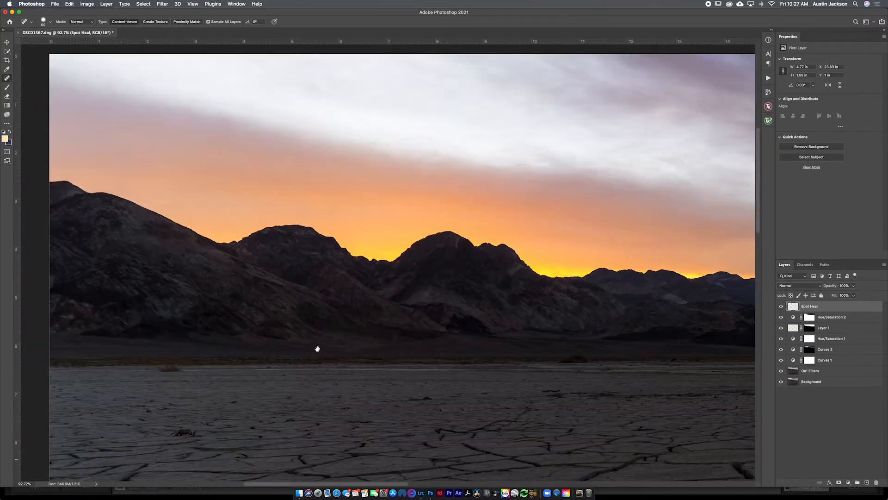
drag(317, 349, 243, 182)
mouse_move(541, 319)
mouse_down()
mouse_move(289, 282)
mouse_move(236, 297)
mouse_up()
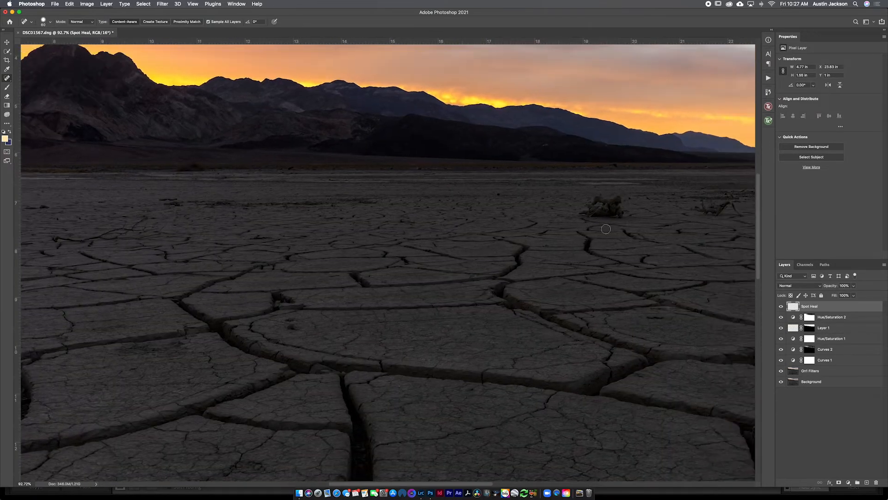
scroll(609, 242, left, 10)
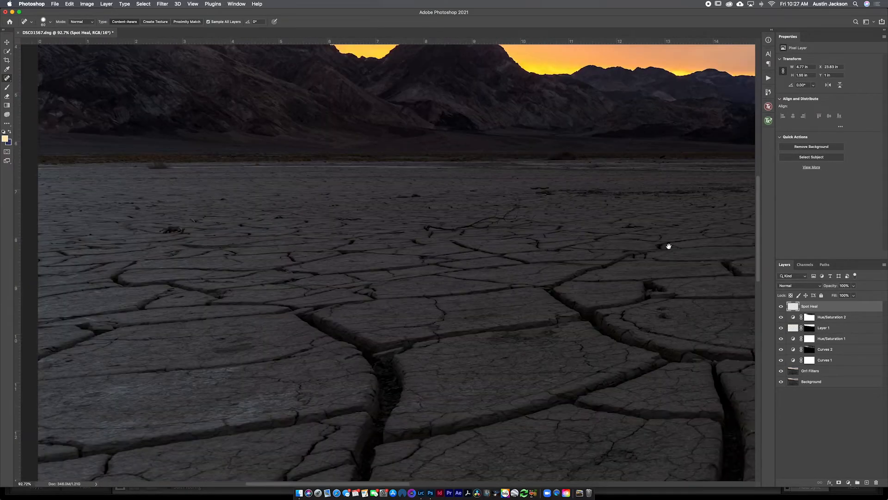
key(super+0)
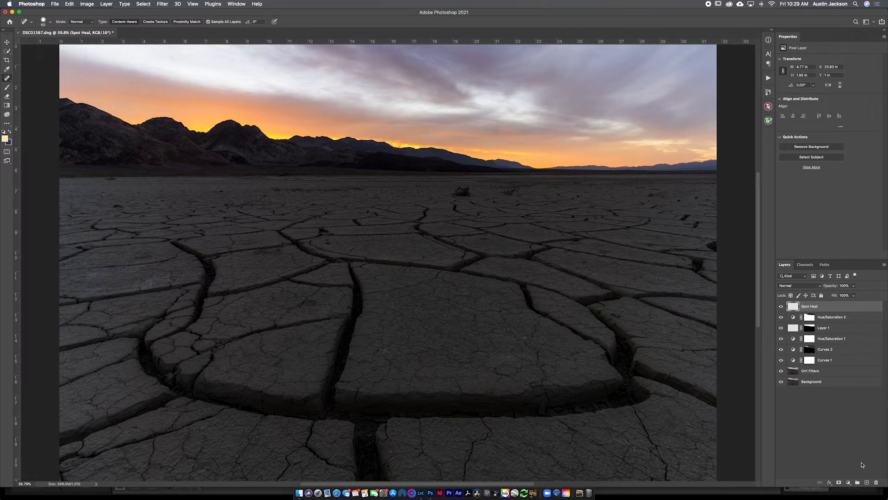
Step: Create a layer group named Vin containing two new empty layers and make the lower one active
click(857, 482)
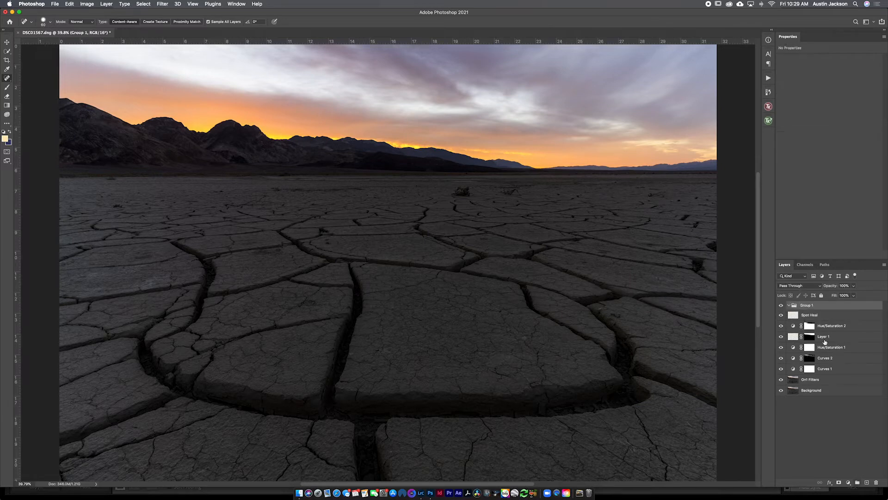
double_click(808, 306)
text(Vin)
key(Return)
double_click(866, 482)
click(808, 325)
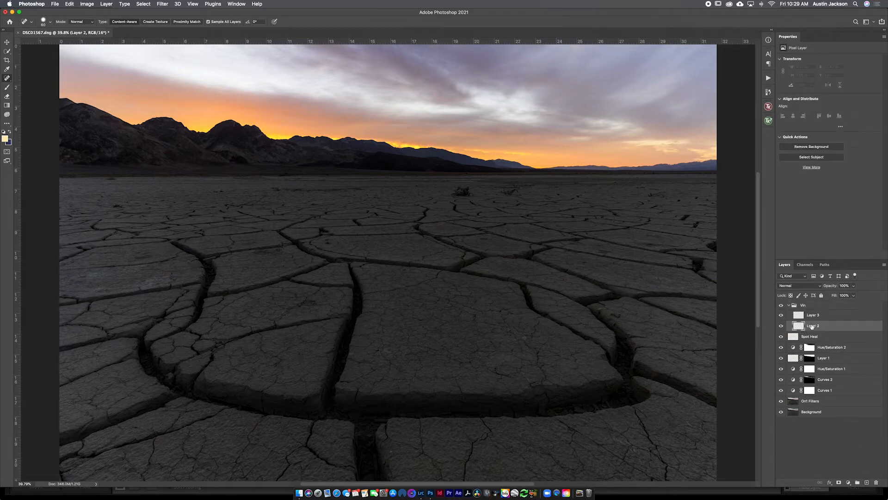
Step: Draw a large elliptical selection centred on the photo, ending a little inside the image edges
click(7, 51)
right_click(7, 51)
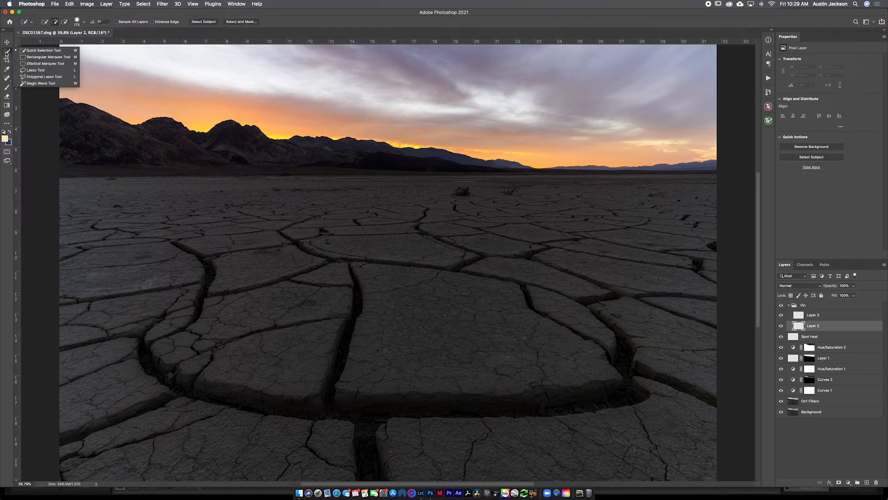
click(35, 65)
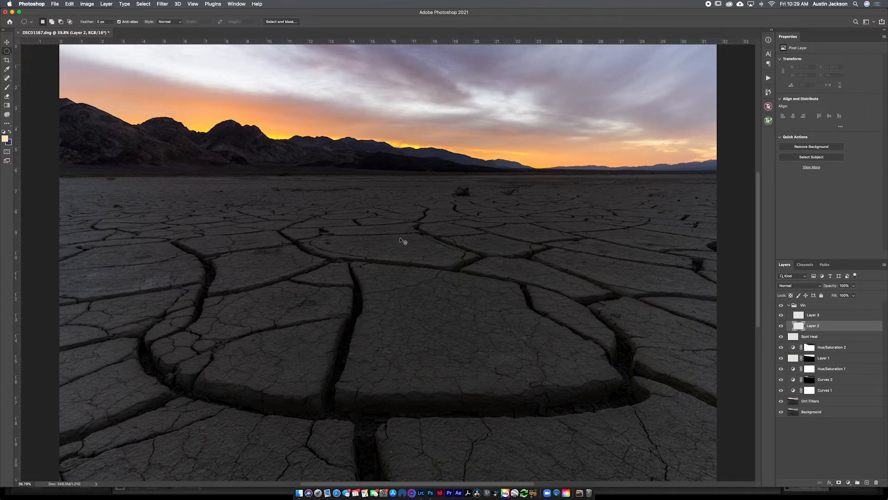
key(super+minus)
key(super+minus)
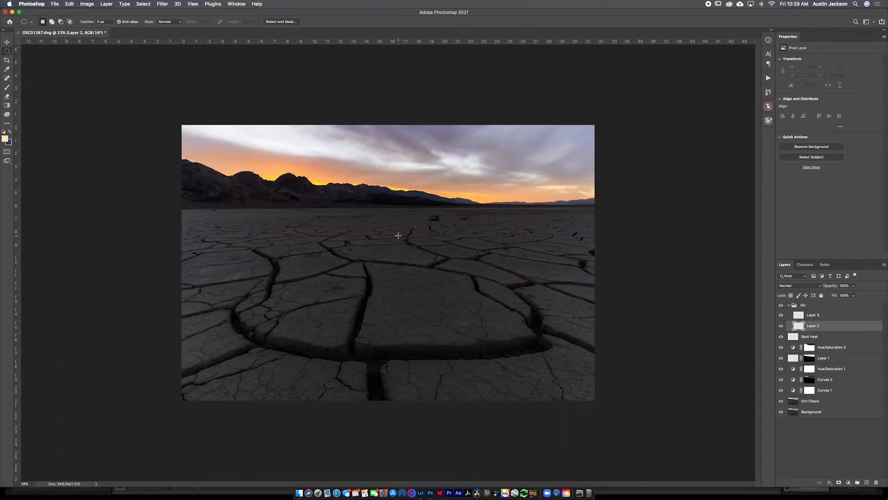
drag(384, 261, 510, 326)
drag(600, 400, 562, 377)
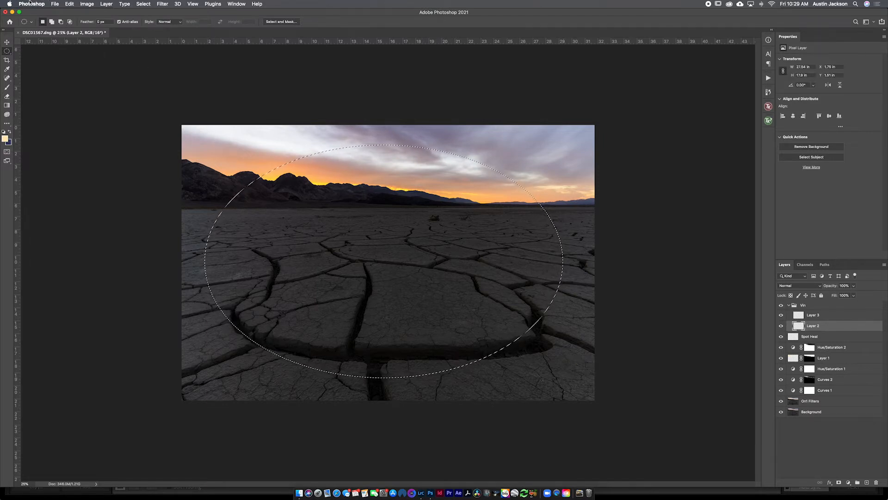
Step: Feather the elliptical selection by 1000 pixels
click(143, 4)
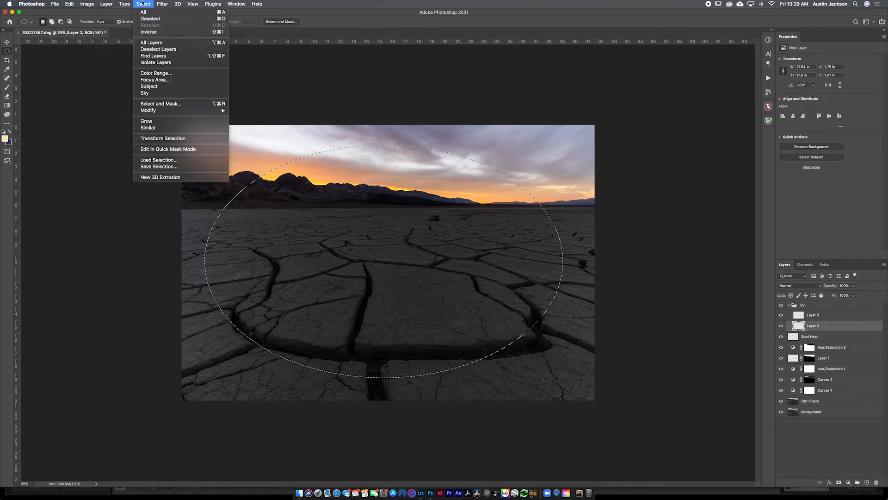
mouse_move(144, 110)
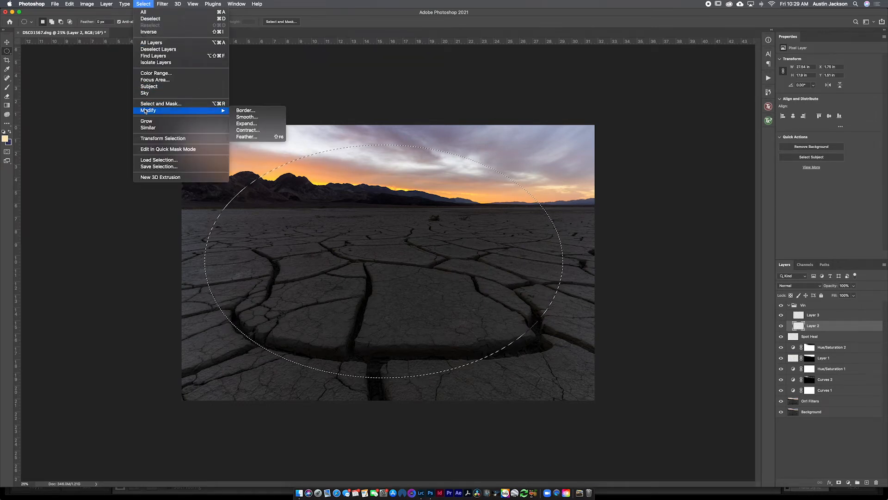
click(245, 136)
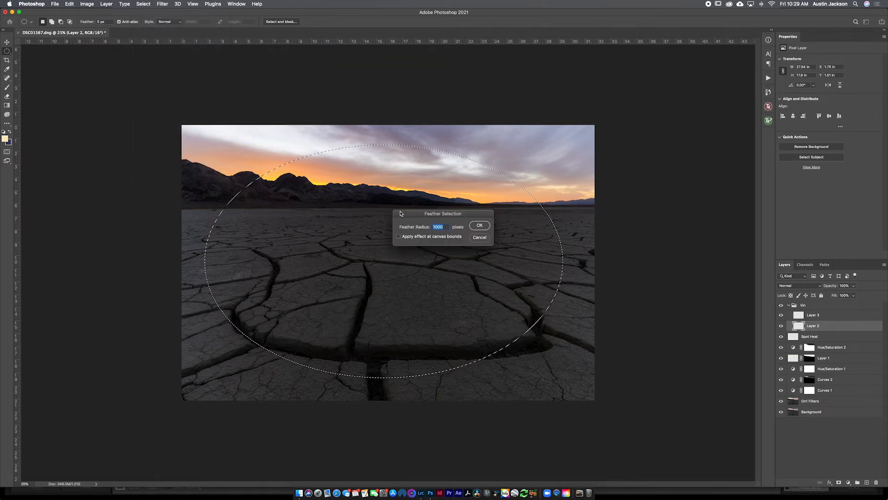
click(479, 225)
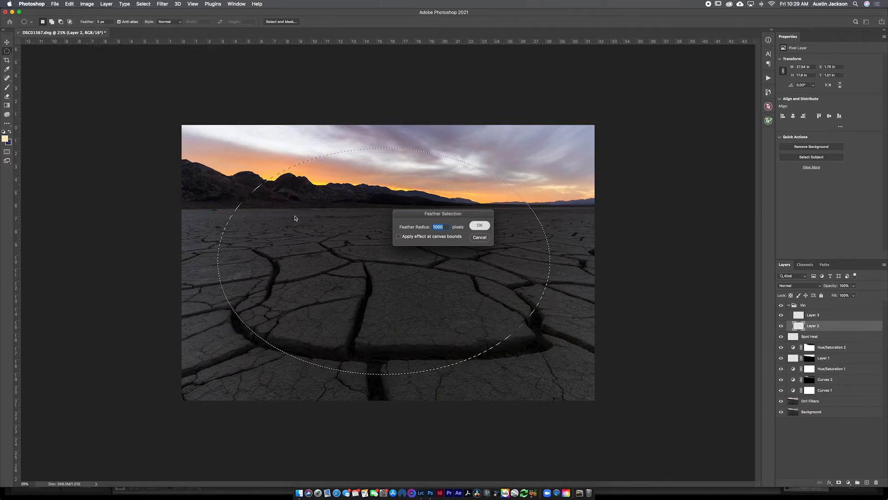
Step: Fill the feathered elliptical selection with white on Layer 2
click(69, 4)
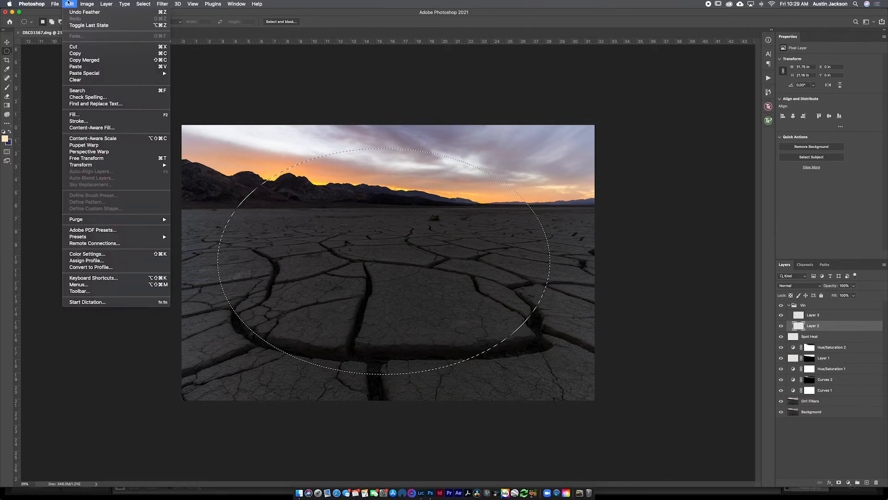
click(74, 114)
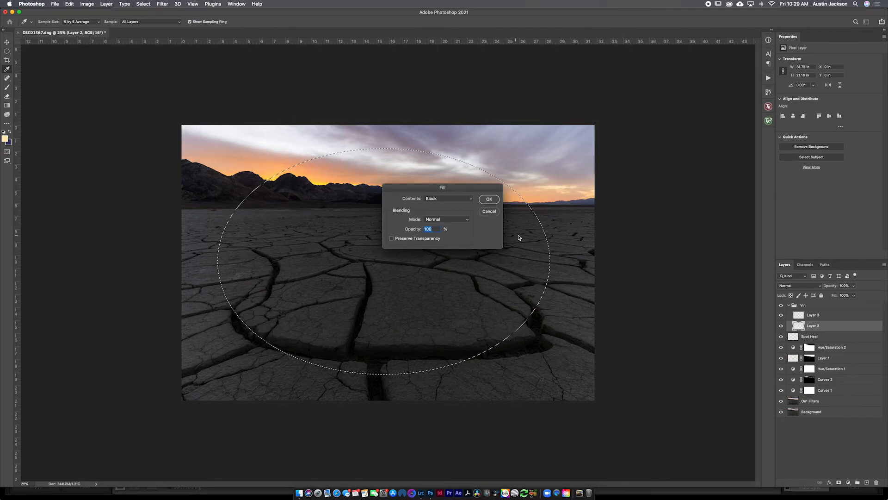
click(433, 198)
click(432, 212)
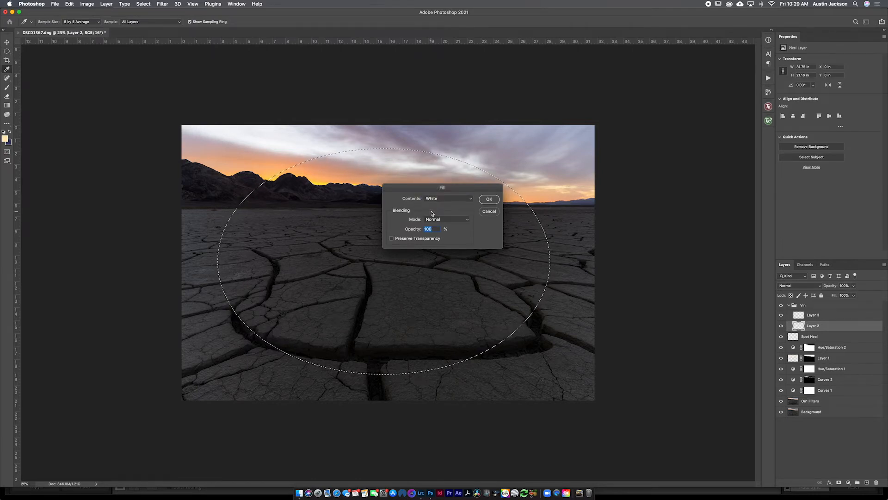
click(487, 200)
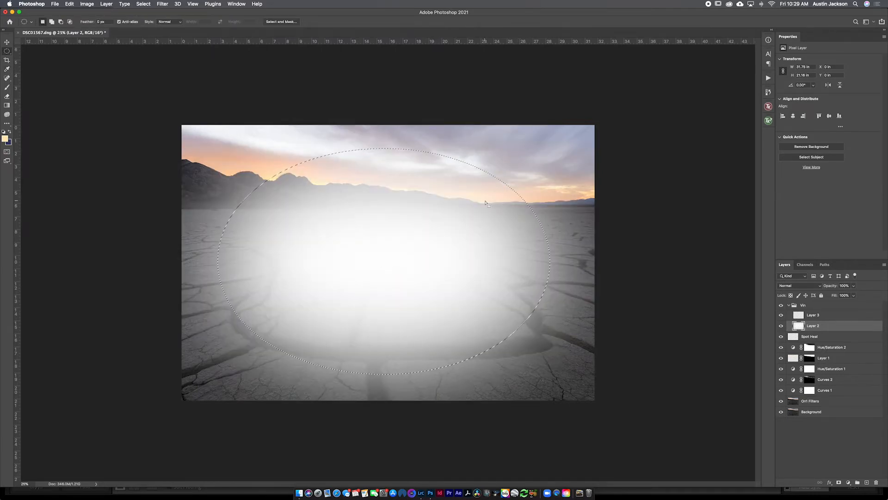
Step: Invert the selection, fill it with black on Layer 3, and deselect
click(813, 315)
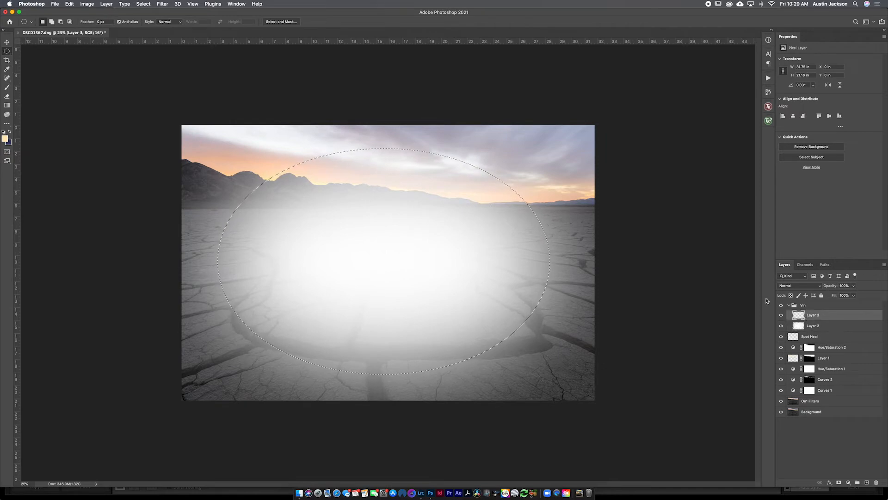
click(144, 4)
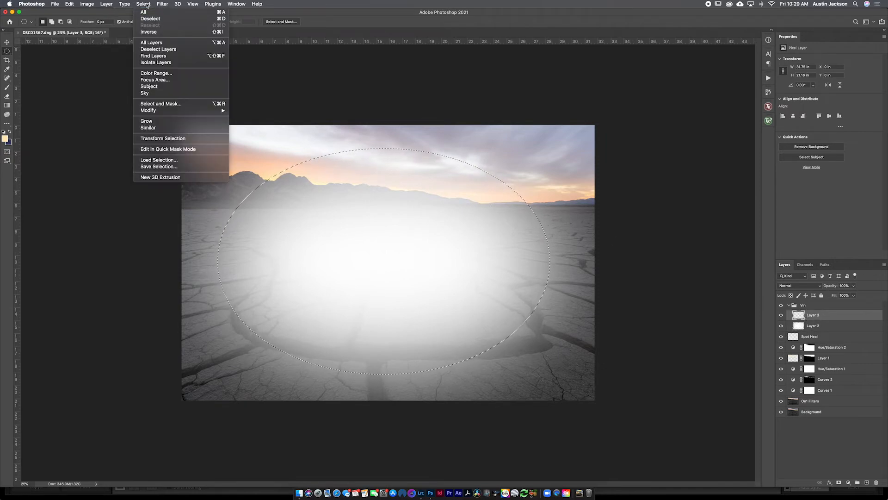
click(148, 32)
click(70, 4)
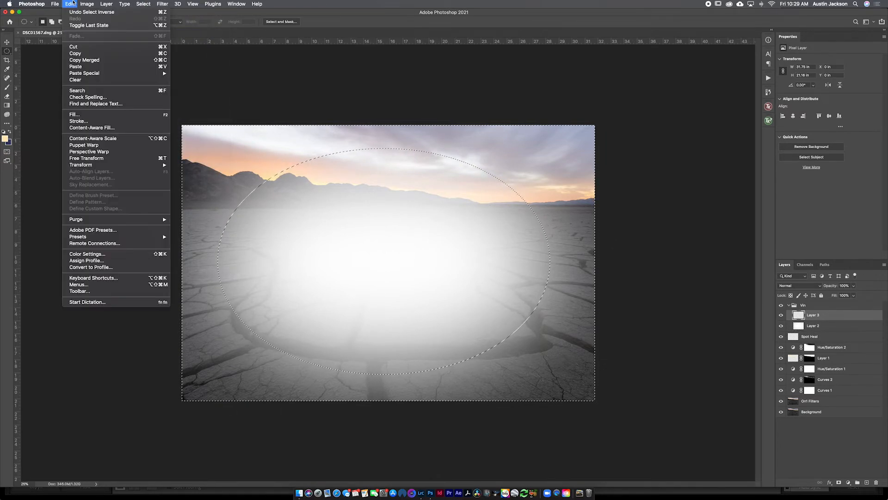
click(74, 114)
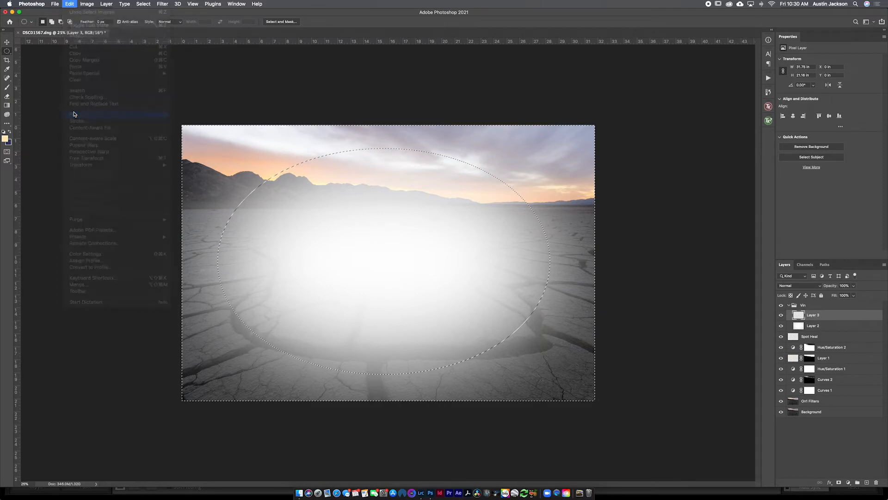
click(462, 200)
click(456, 187)
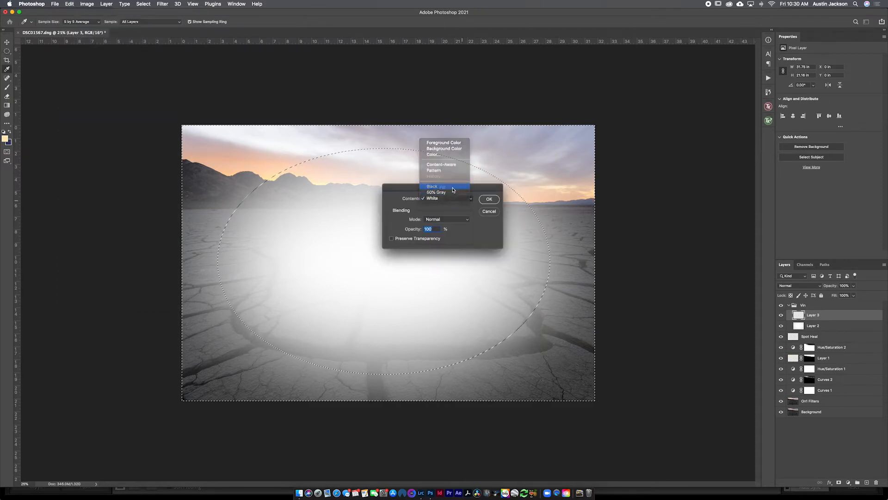
click(489, 202)
key(m)
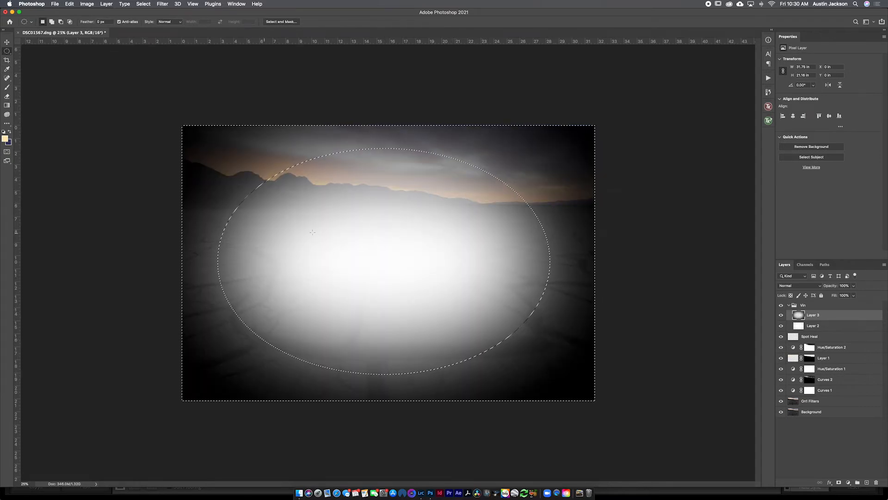
key(super+d)
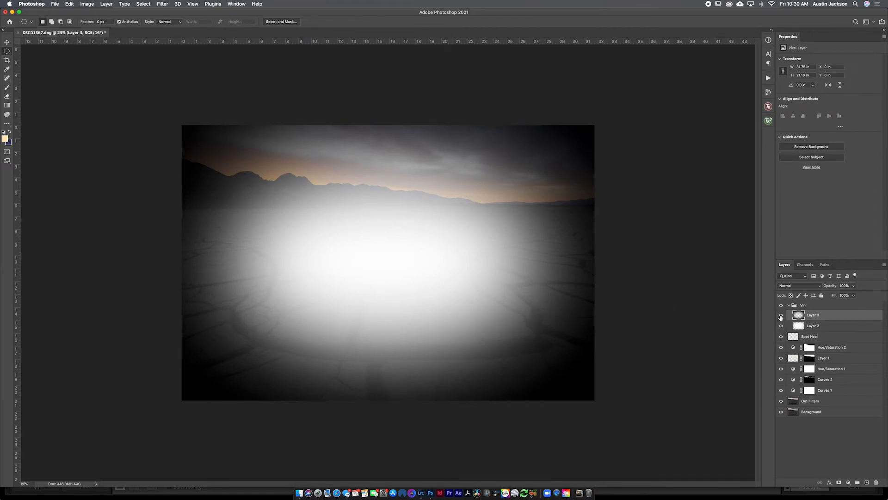
Step: Hide Layer 3 and set the white Layer 2 to Overlay blending at 30% opacity
click(781, 318)
click(818, 328)
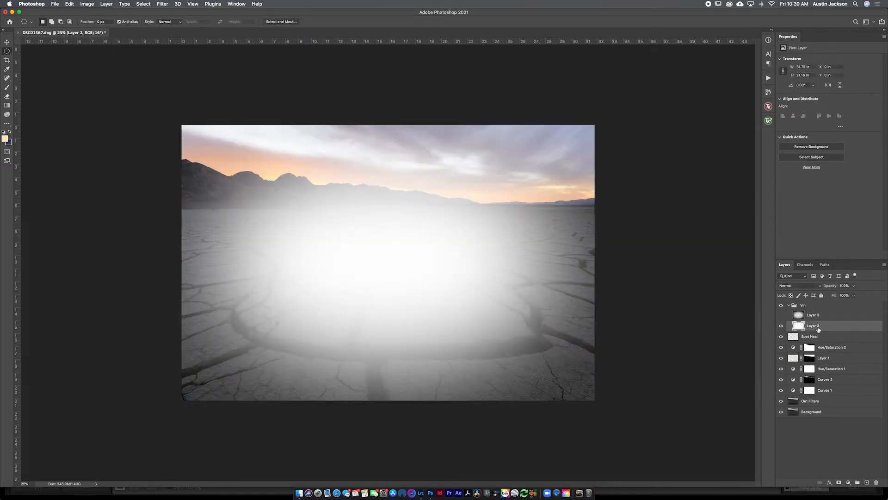
click(789, 286)
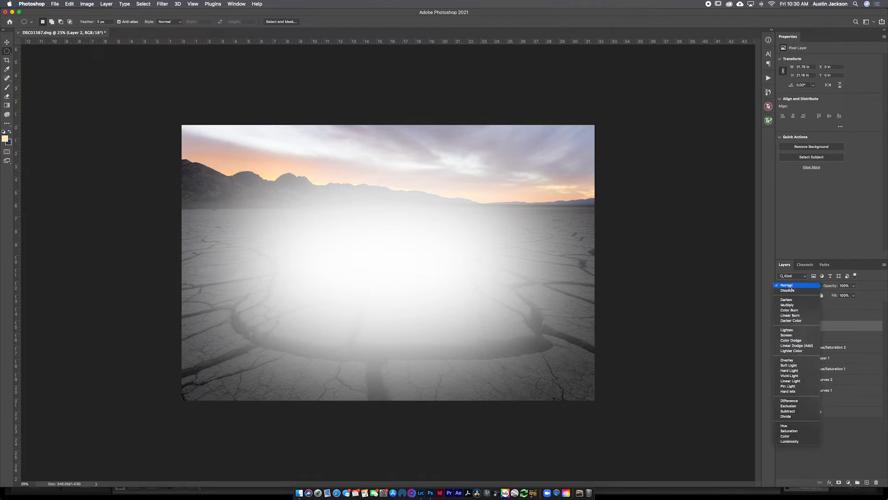
click(787, 360)
drag(828, 285, 809, 289)
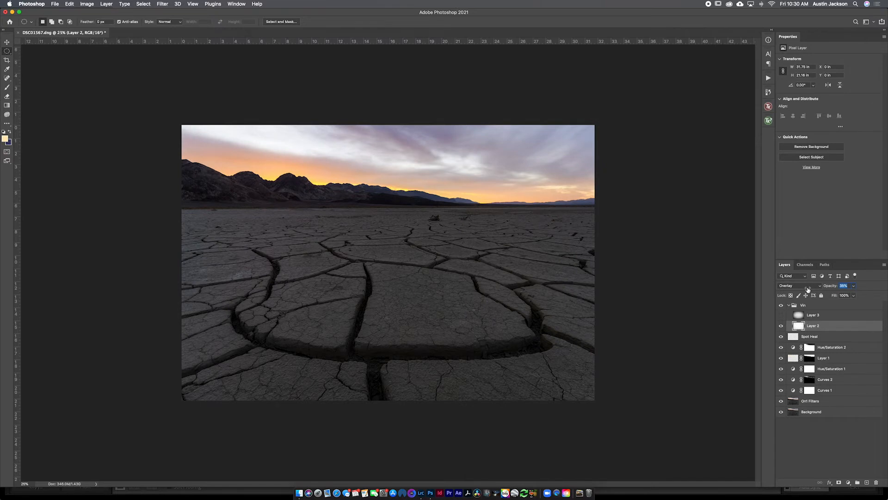
drag(806, 289, 806, 291)
Step: Compare the image with and without Layer 3, leaving that layer visible and active
click(781, 315)
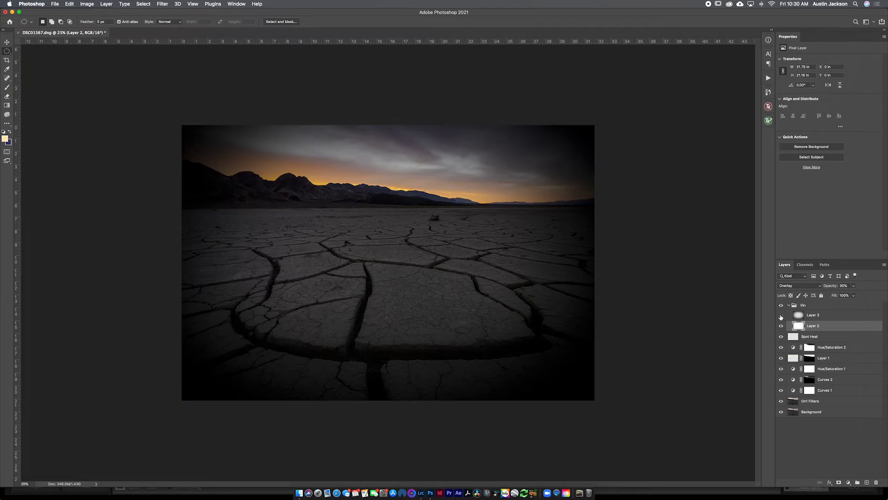
click(781, 316)
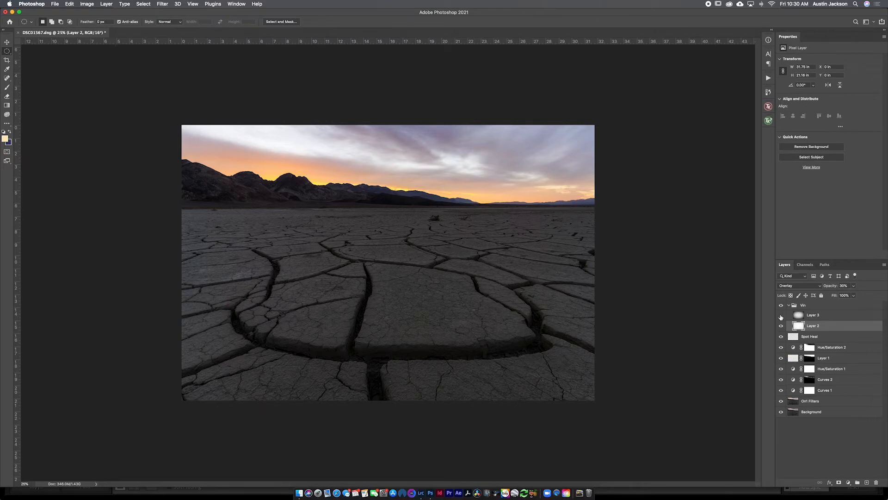
click(814, 317)
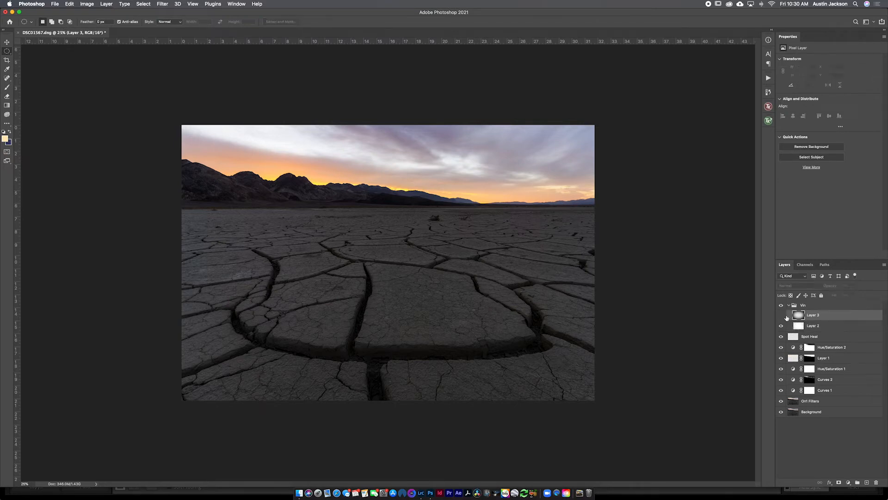
click(782, 316)
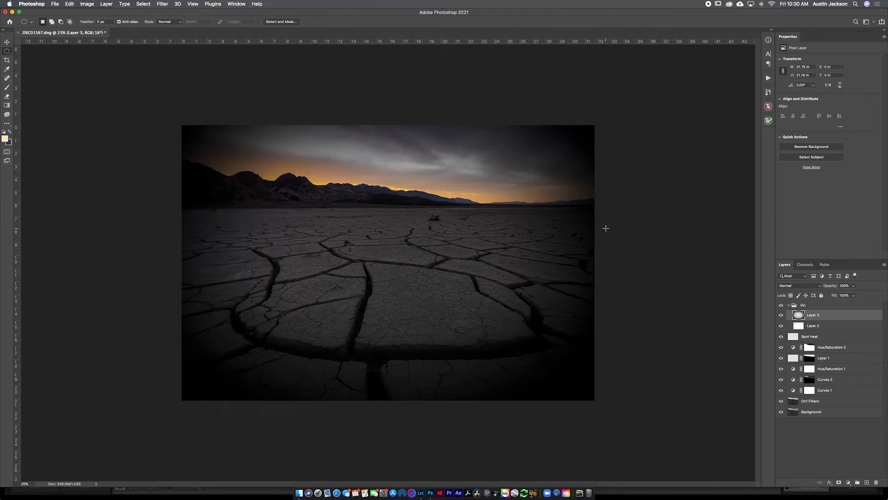
Step: Warp the black Layer 3 by stretching its right corners and lower edge outward beyond the canvas
key(super+t)
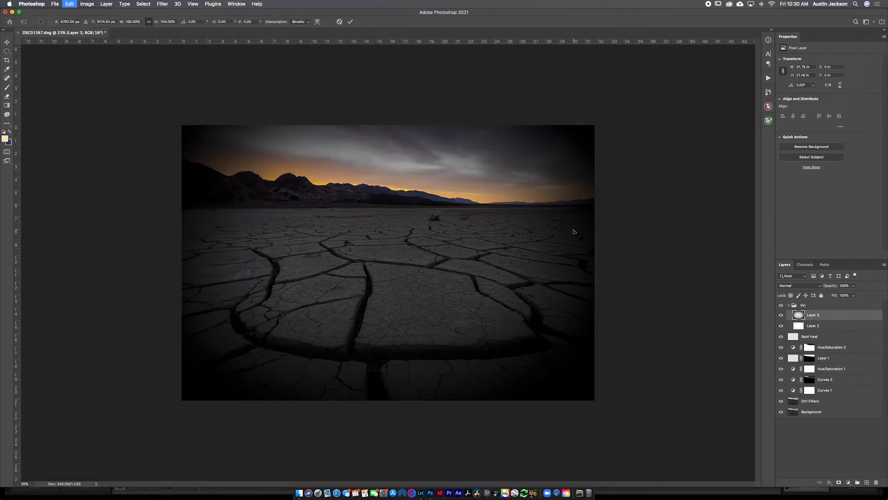
right_click(461, 226)
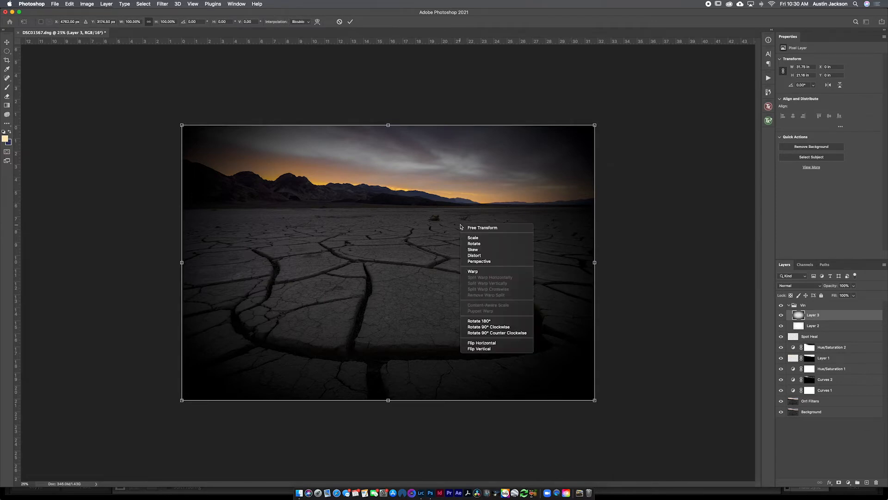
click(474, 273)
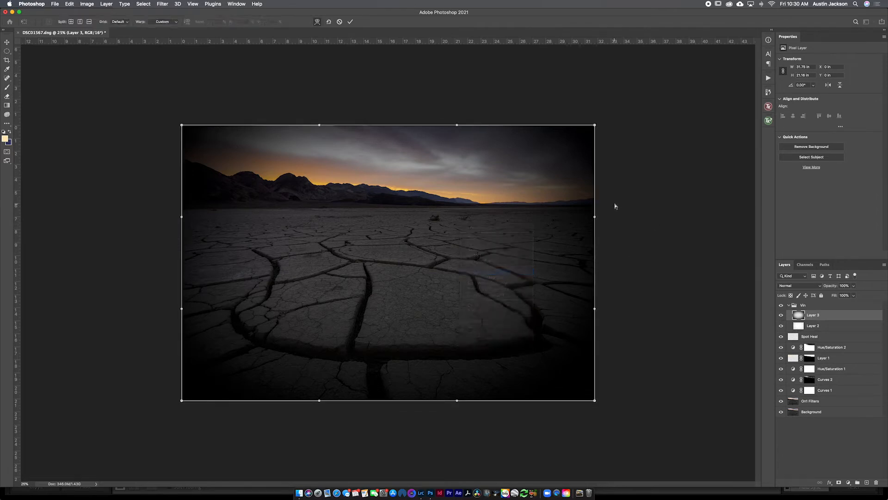
drag(587, 140, 620, 119)
drag(606, 416, 652, 432)
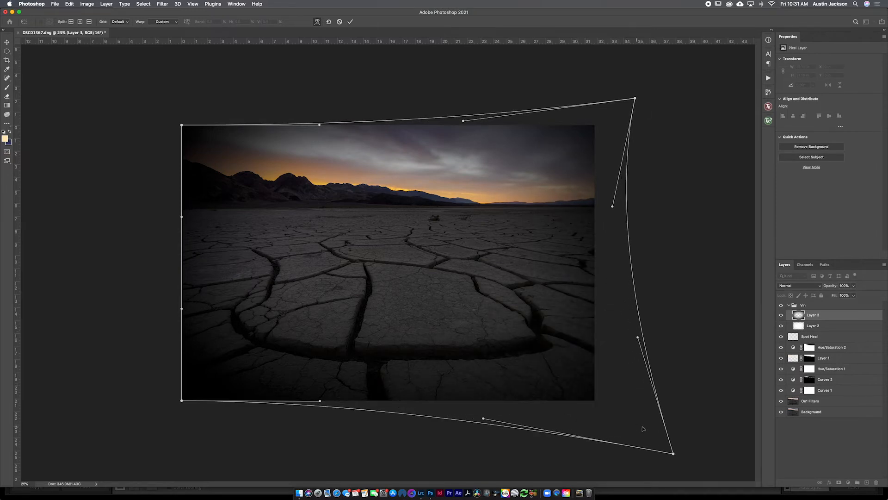
drag(429, 421, 429, 446)
Step: Set Layer 3 to Overlay blending and stretch the warp's left corners and upper edge well outside the canvas
click(797, 286)
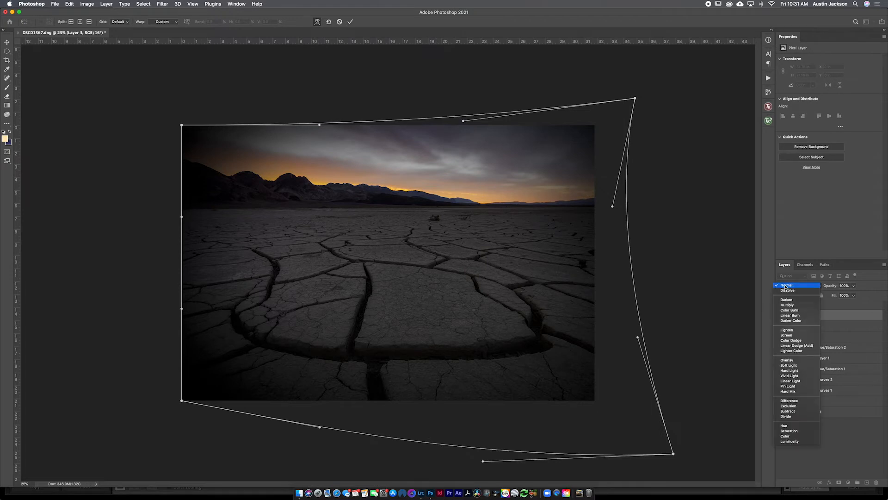
click(786, 360)
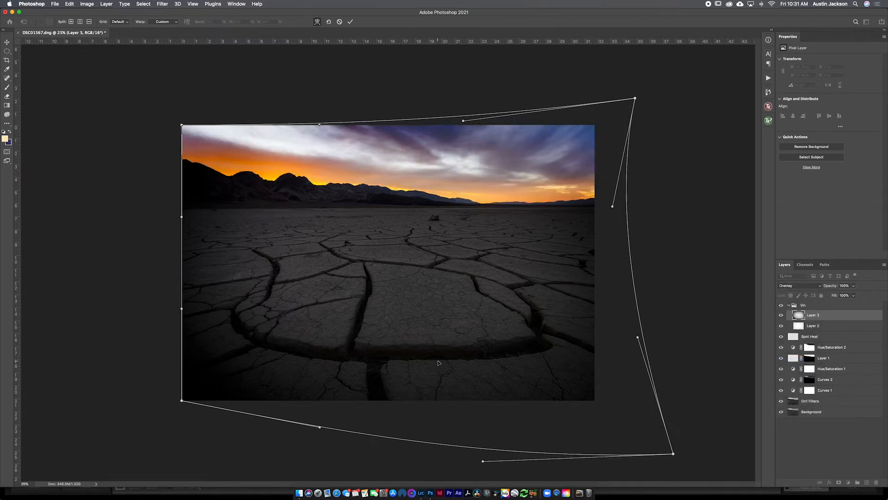
drag(182, 400, 71, 443)
drag(181, 125, 101, 41)
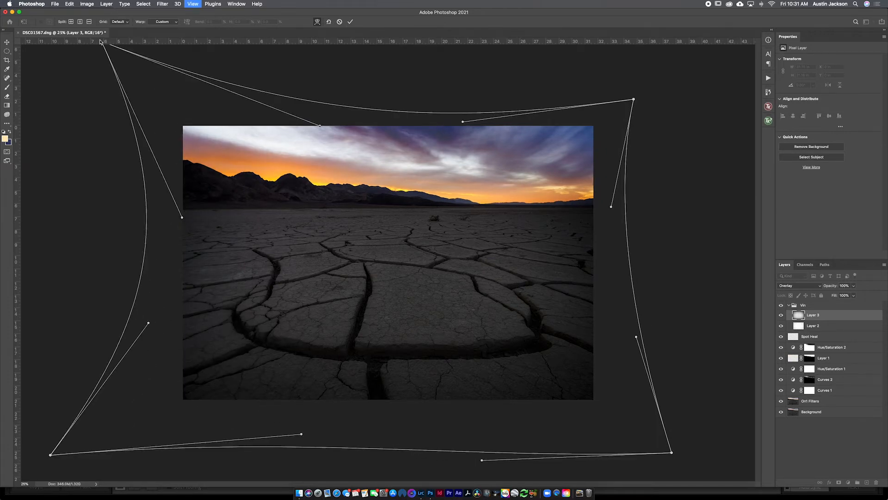
key(super+minus)
drag(224, 193, 211, 193)
drag(390, 169, 390, 132)
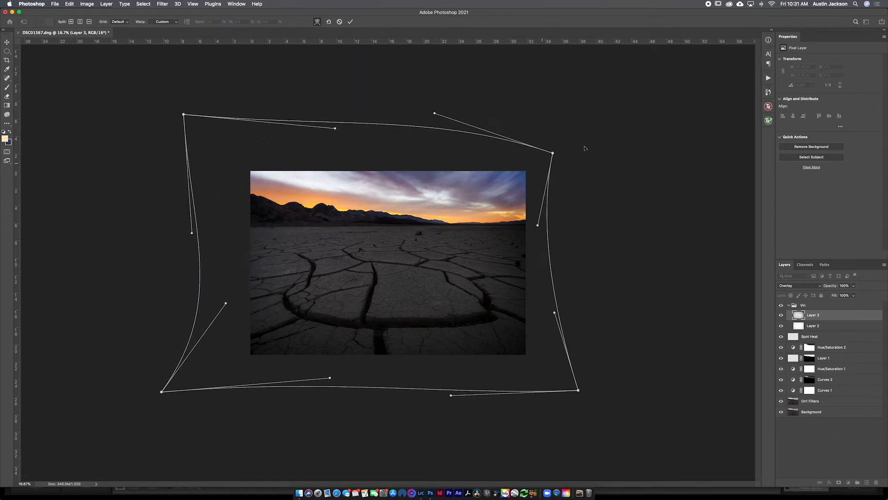
Step: Pull the warp's upper-right corner farther out and reshape the left and right sides around the photo
drag(553, 152, 602, 132)
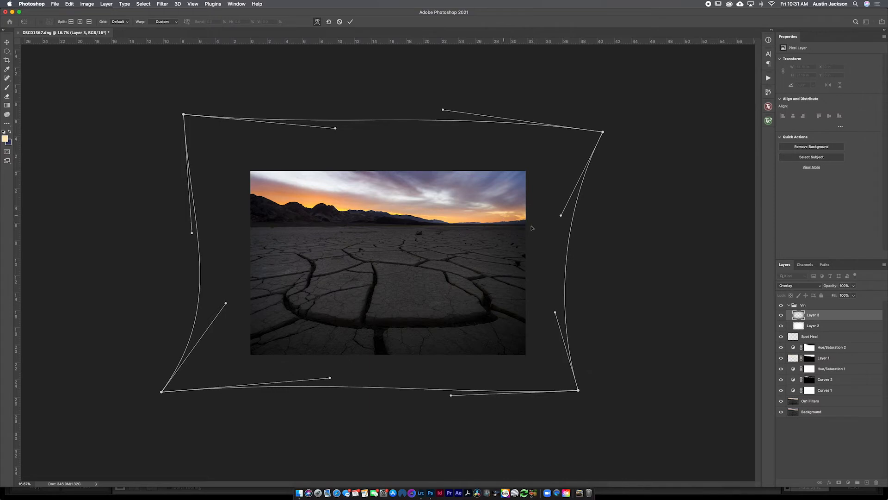
drag(542, 218, 732, 188)
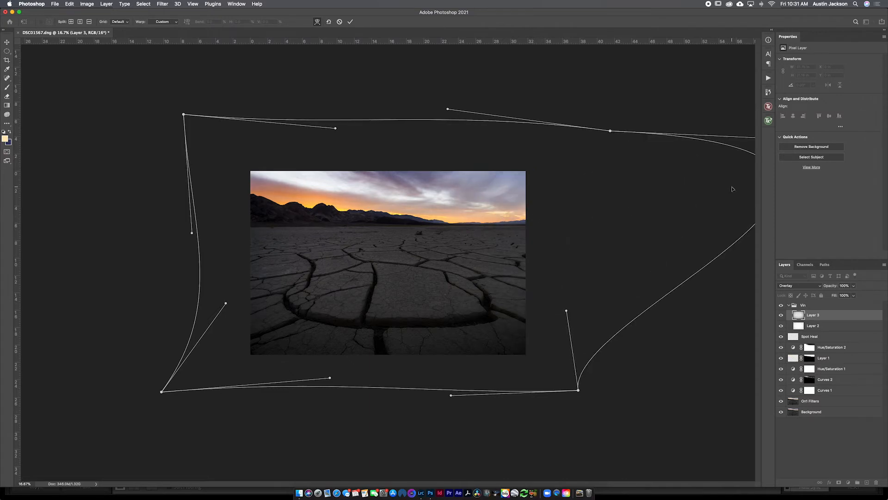
drag(610, 222, 575, 228)
drag(583, 152, 587, 145)
drag(210, 221, 205, 221)
drag(221, 257, 222, 258)
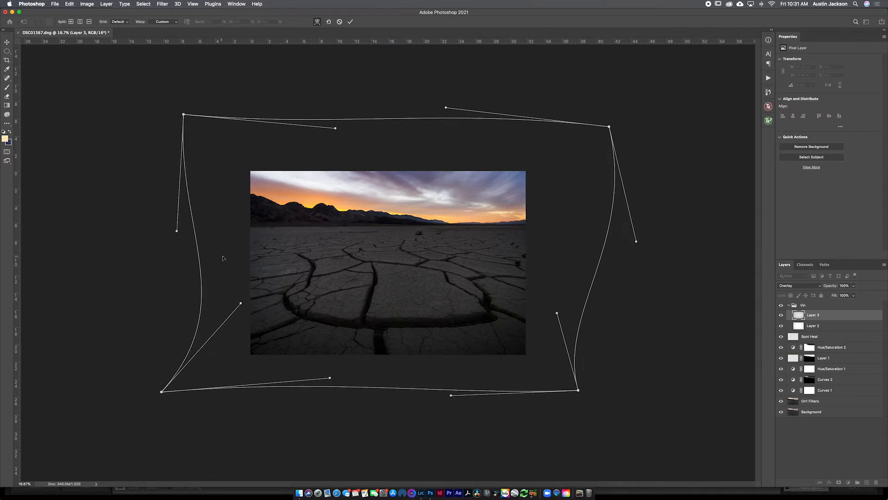
Step: Extend the warp's lower corners outward, refine the sides and lower edge, and apply the transformation
drag(236, 376, 222, 389)
drag(555, 379, 599, 413)
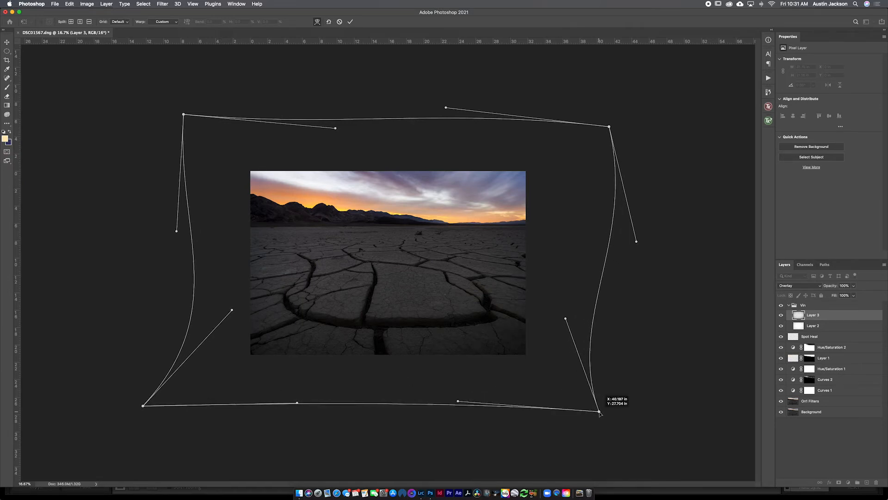
drag(211, 284, 223, 283)
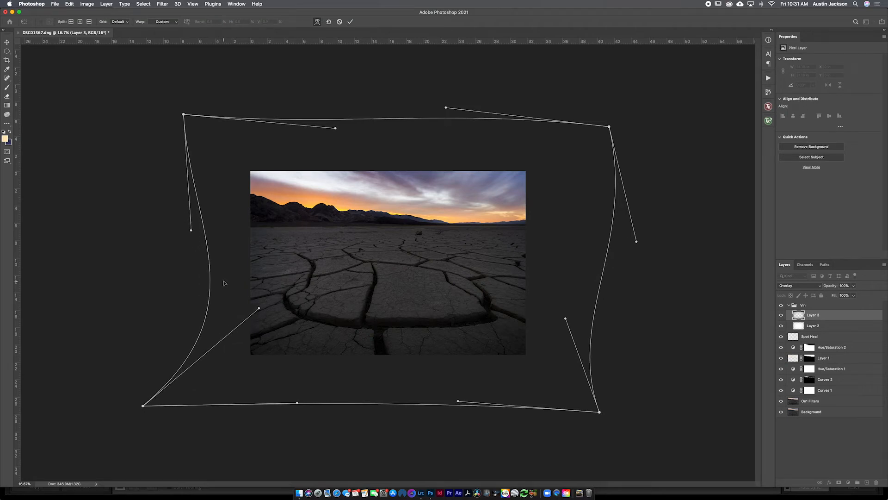
drag(219, 223, 223, 224)
drag(578, 255, 574, 255)
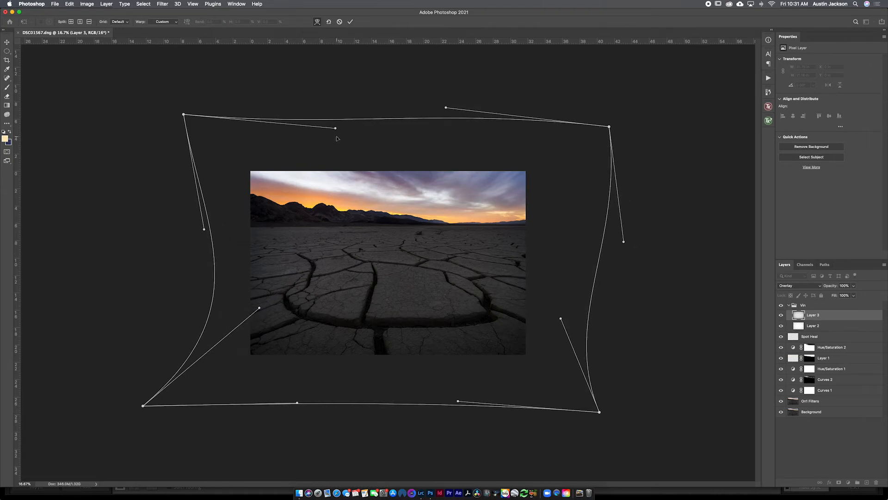
drag(300, 400, 305, 392)
drag(563, 385, 573, 389)
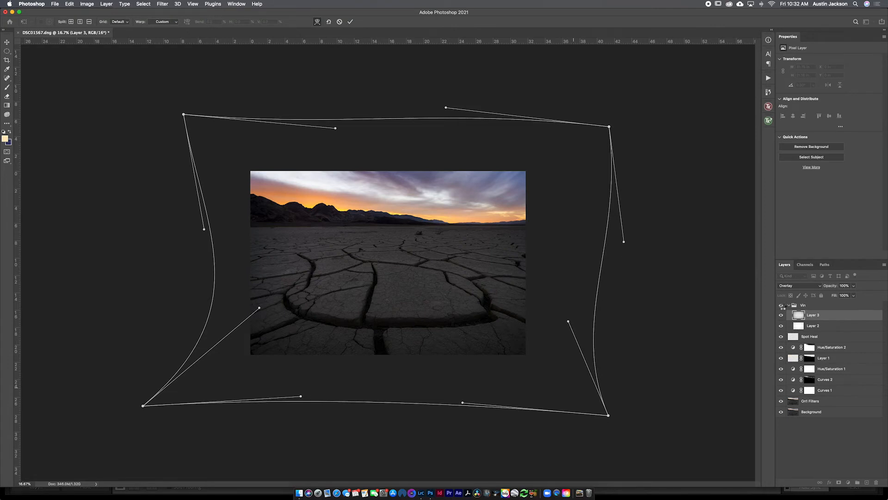
Step: Compare the enlarged photo with the Vin group hidden and shown, leaving the group visible
key(super+0)
click(780, 305)
click(780, 305)
click(781, 305)
click(781, 305)
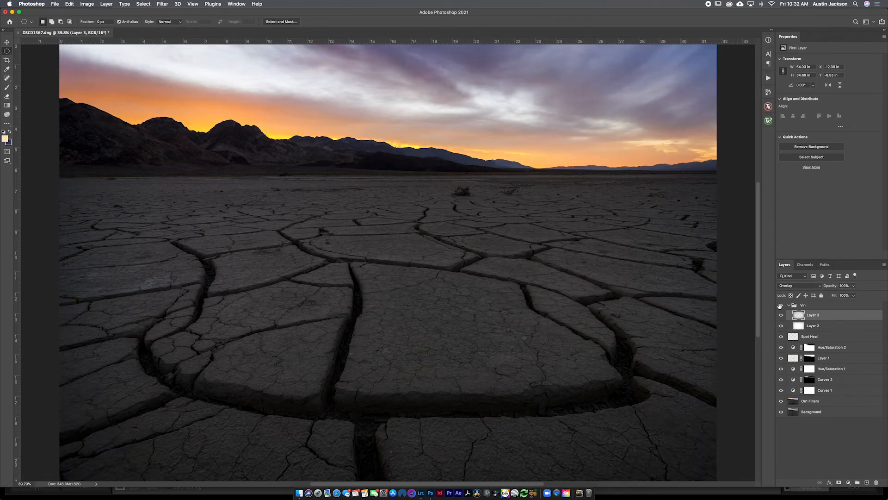
click(780, 305)
click(780, 305)
click(781, 306)
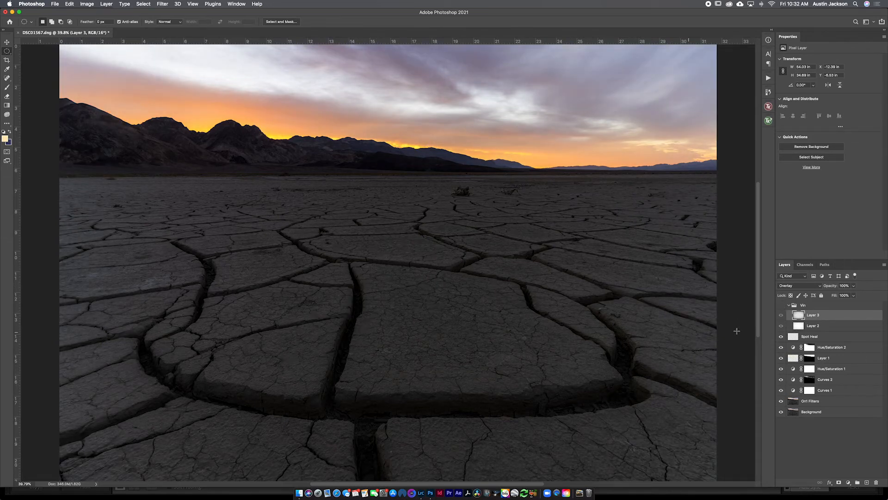
click(780, 305)
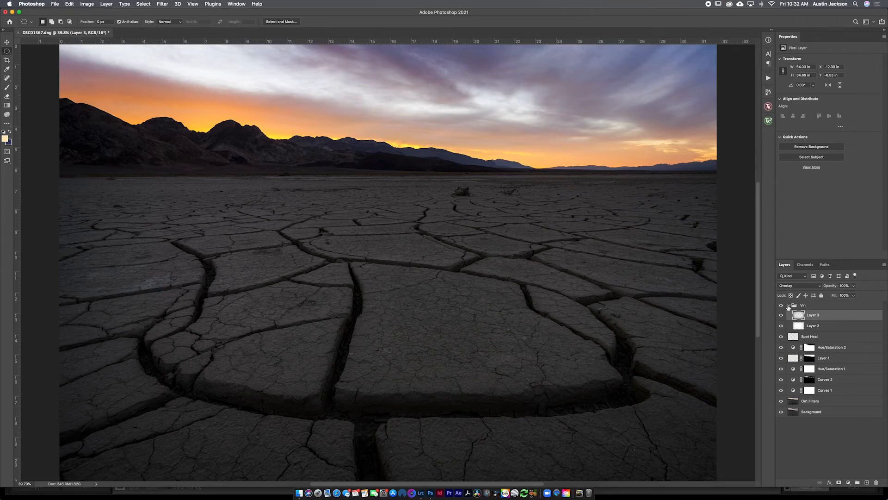
Step: Collapse the Vin group and stamp all visible layers onto a new layer above it
click(789, 306)
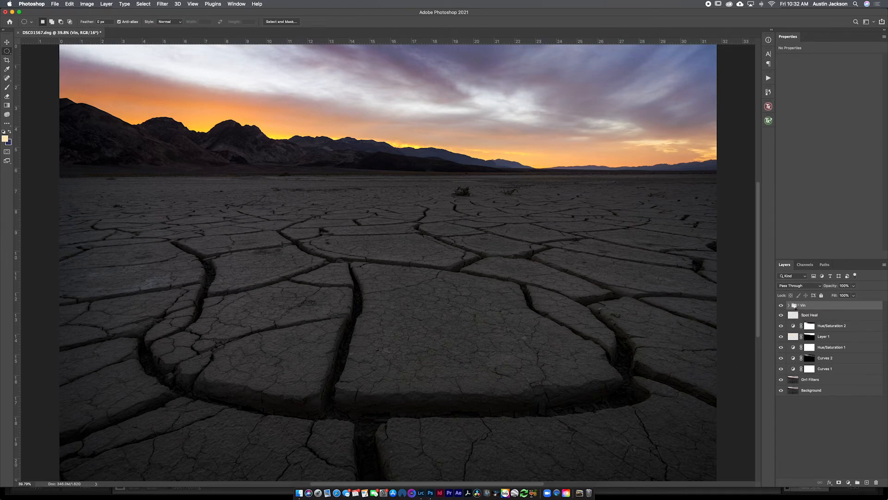
key(super+alt+shift+e)
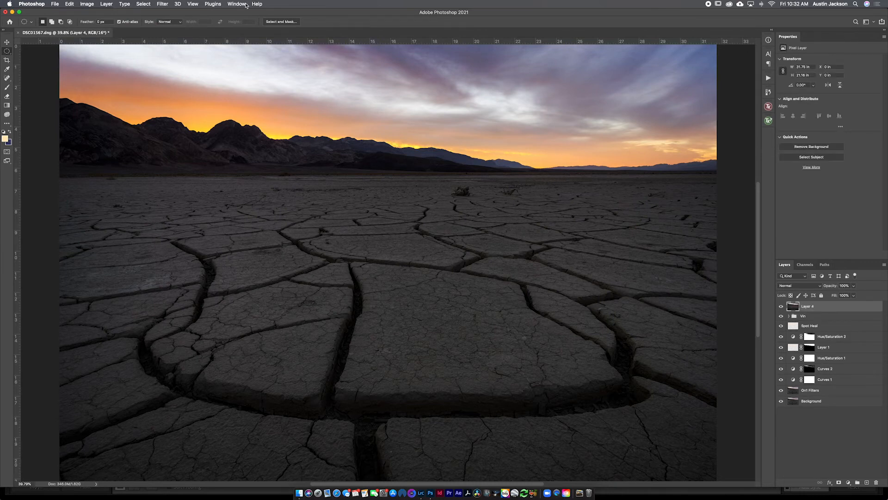
Step: Apply Smart Sharpen to the stamped layer with 340% amount and 0.5 px radius, lowering the noise reduction, and rename the layer SS
click(162, 4)
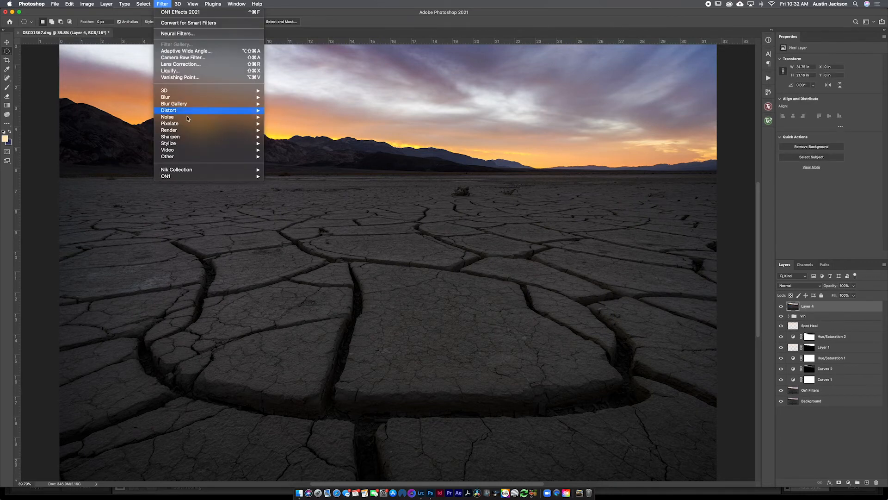
mouse_move(194, 138)
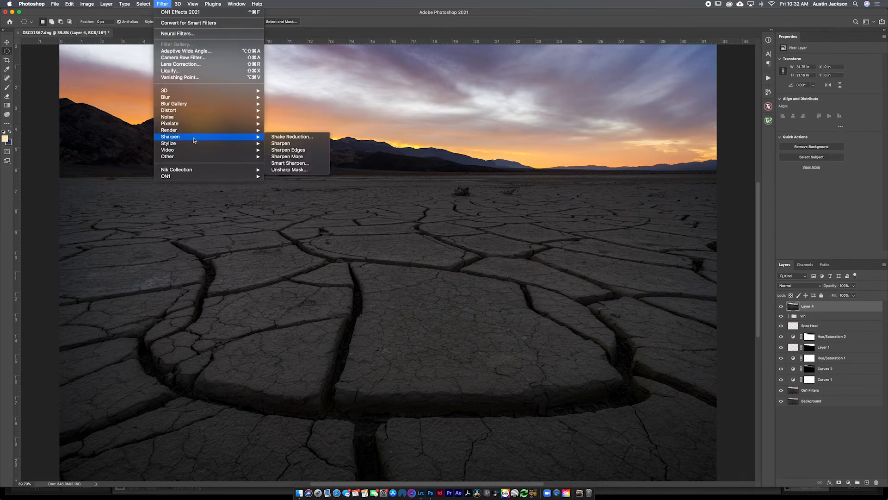
click(310, 166)
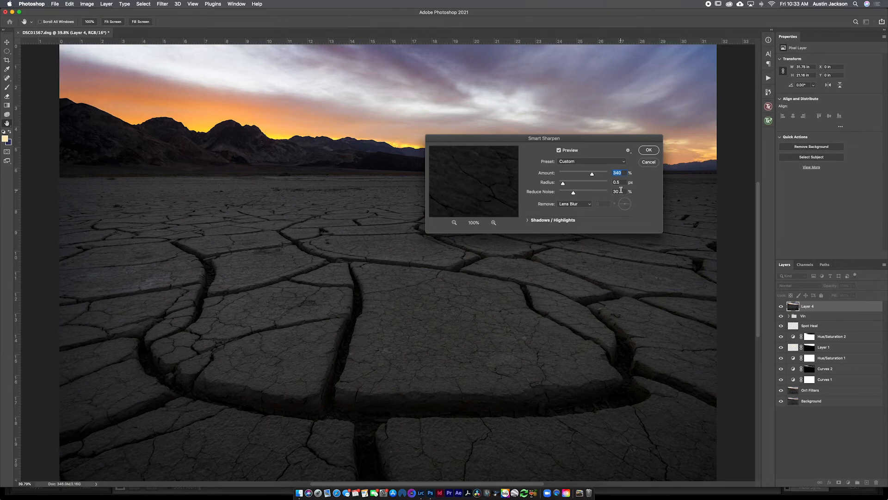
mouse_move(574, 195)
mouse_down()
mouse_move(553, 193)
mouse_move(565, 195)
mouse_up()
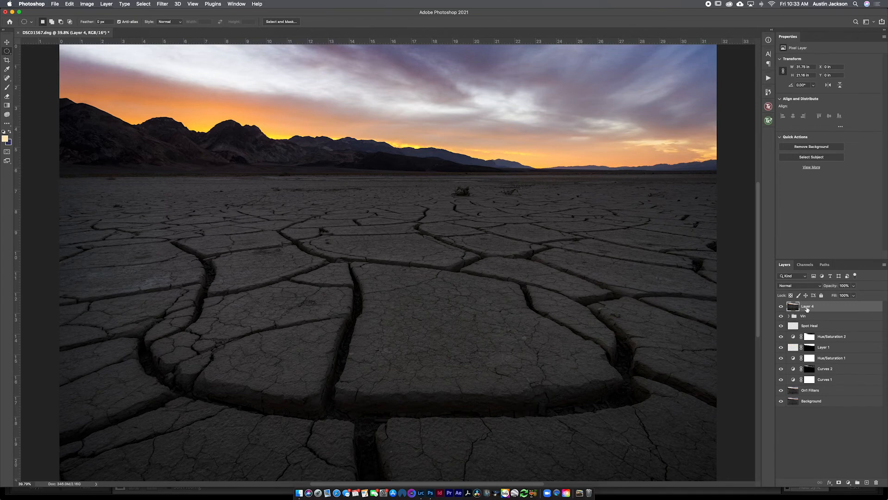
text(SS)
key(Return)
Step: Compare the cracked ground up close with the SS layer hidden and shown, leaving the layer visible
drag(330, 336, 390, 344)
click(781, 308)
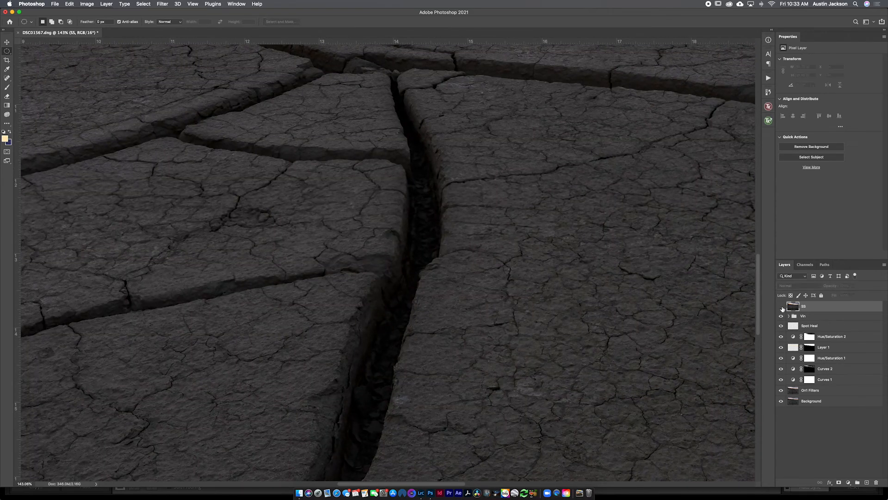
click(782, 308)
drag(459, 330, 468, 87)
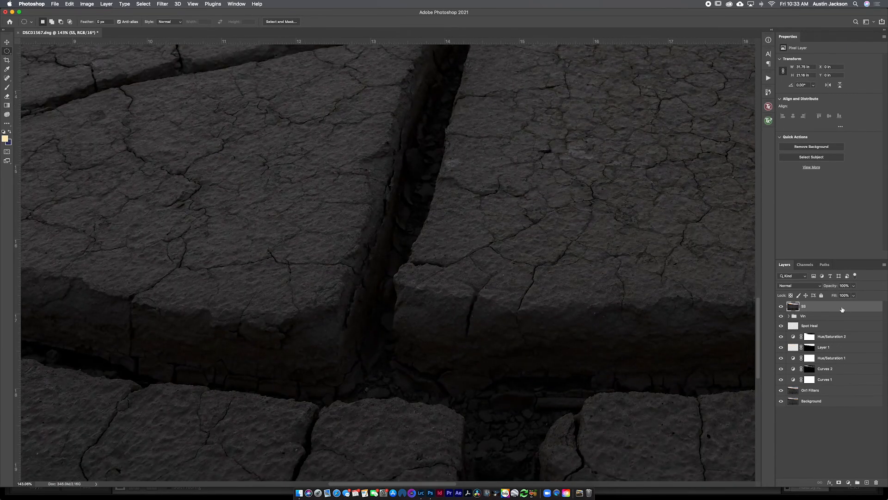
click(782, 307)
click(781, 306)
click(782, 306)
click(781, 306)
click(782, 307)
click(781, 307)
key(super+0)
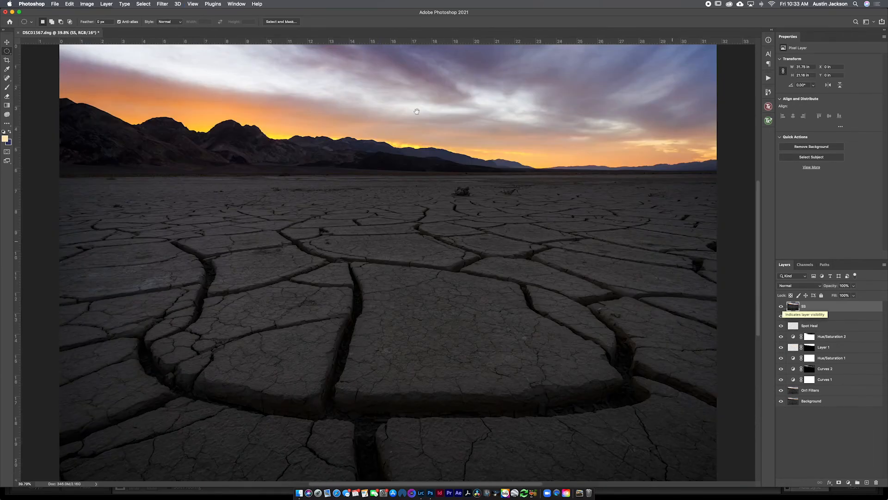
Step: Inspect the mountains and horizon up close with the SS layer hidden and shown
drag(344, 139, 405, 150)
drag(552, 257, 619, 377)
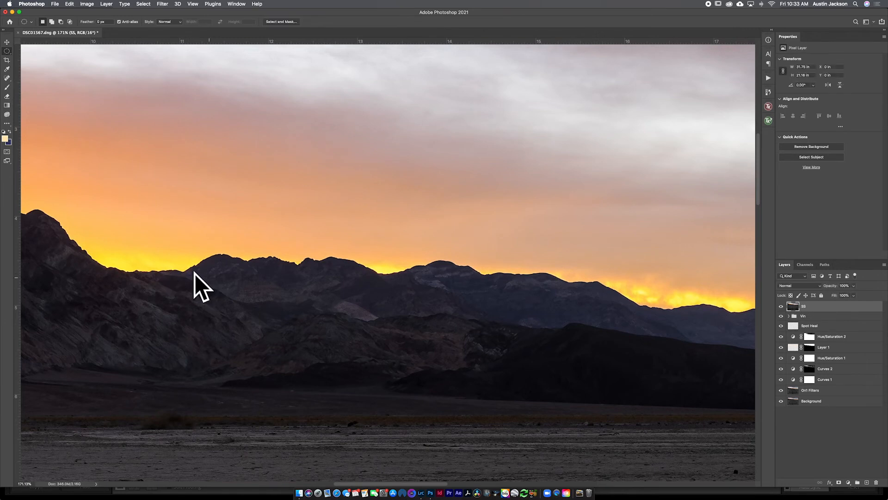
click(781, 306)
click(781, 306)
drag(440, 445, 404, 267)
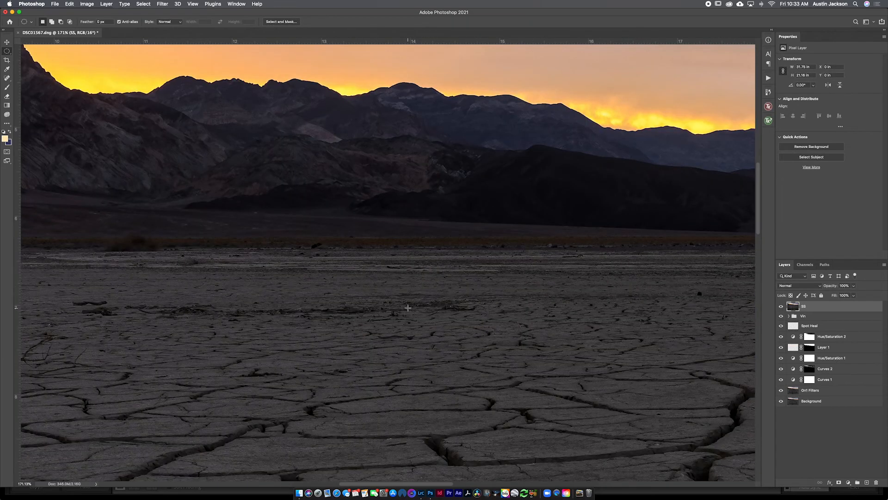
key(super+0)
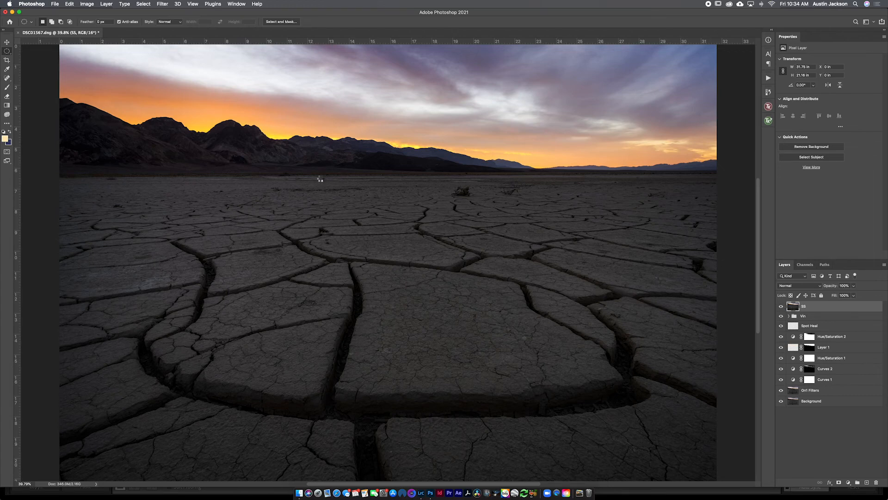
Step: Open the Camera Raw Filter for the stamped Layer 4 and slightly lower the orange luminance in the Color Mixer
click(163, 4)
click(184, 57)
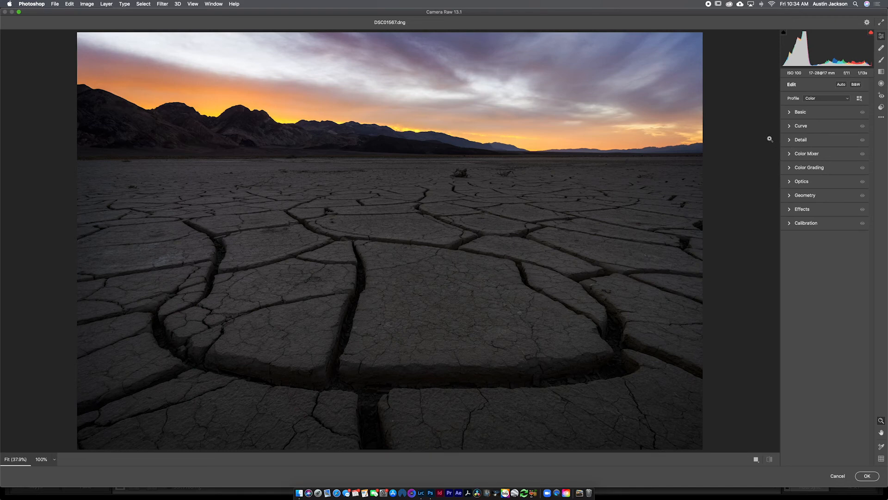
click(790, 155)
click(834, 176)
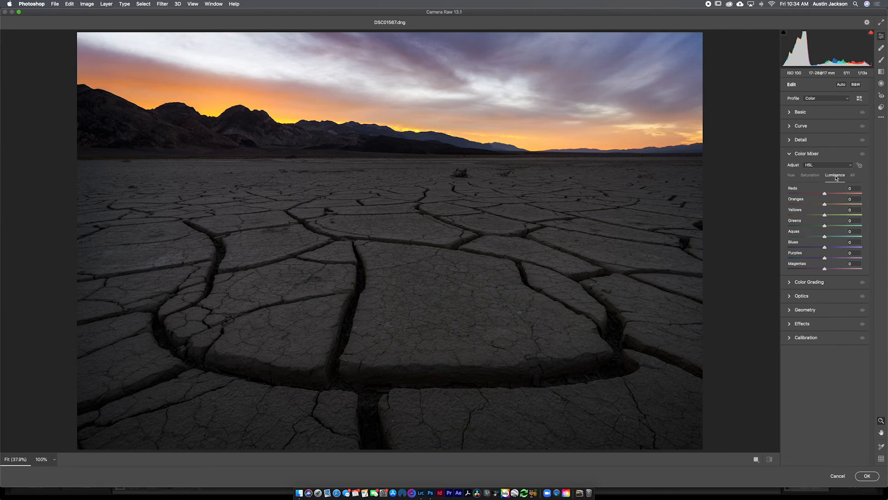
click(812, 204)
click(820, 205)
drag(820, 207, 822, 208)
Step: Set the yellow saturation to +19 in the Color Mixer, keeping the orange saturation at 0
click(809, 175)
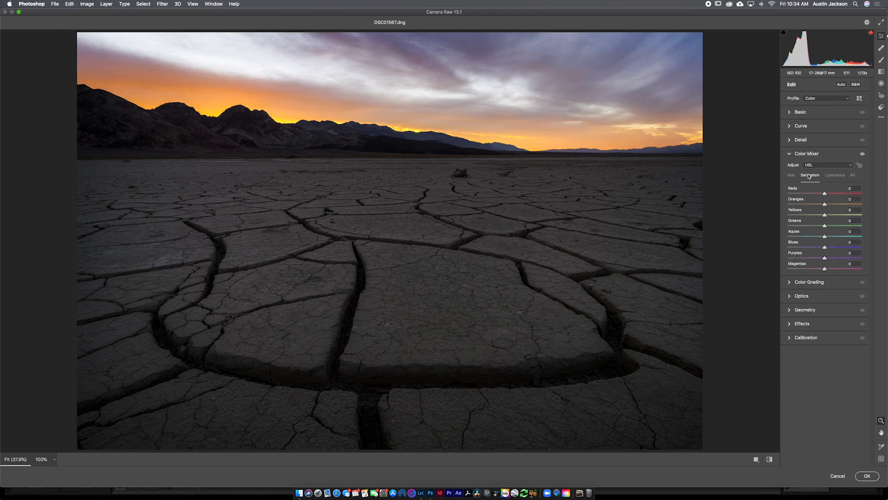
click(842, 205)
double_click(842, 204)
mouse_move(842, 215)
mouse_down()
mouse_move(865, 216)
mouse_move(832, 217)
mouse_up()
click(790, 154)
Step: Slightly raise the texture and clarity in the Basic adjustments and try a small temperature shift
click(790, 116)
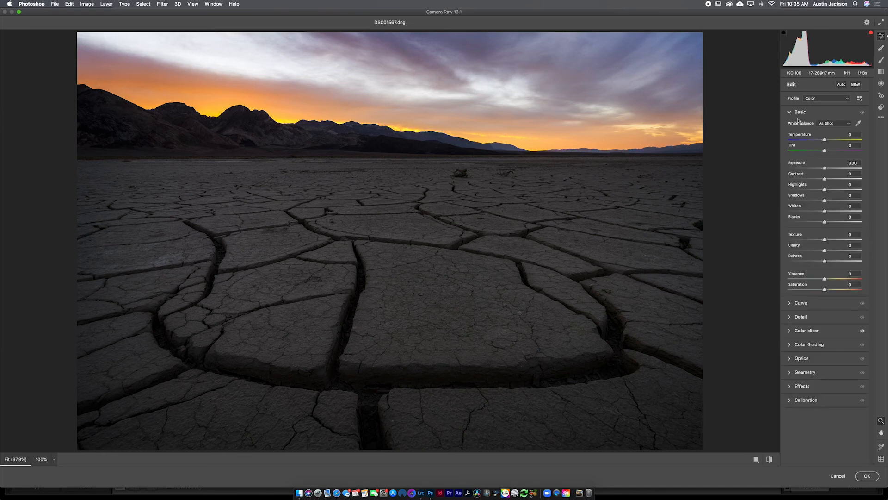
drag(836, 241, 826, 254)
drag(825, 140, 826, 142)
drag(826, 141, 825, 142)
click(789, 115)
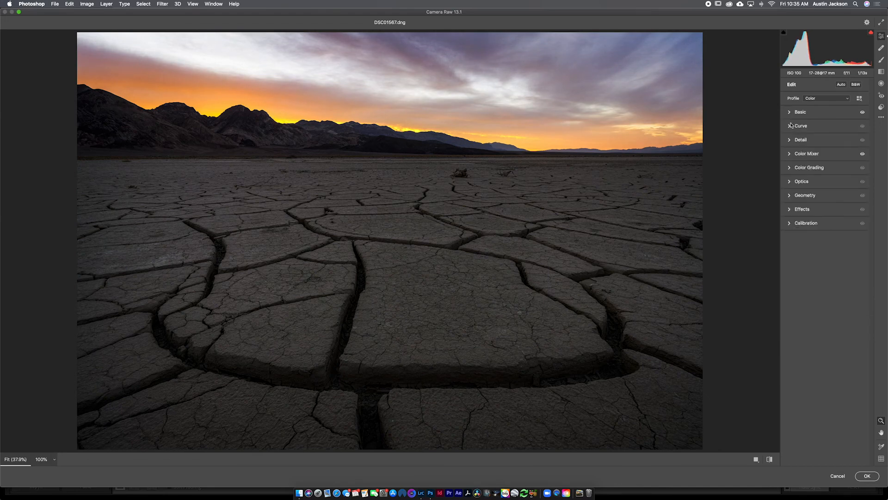
Step: Reduce the purple and magenta saturation in the Color Mixer
click(794, 153)
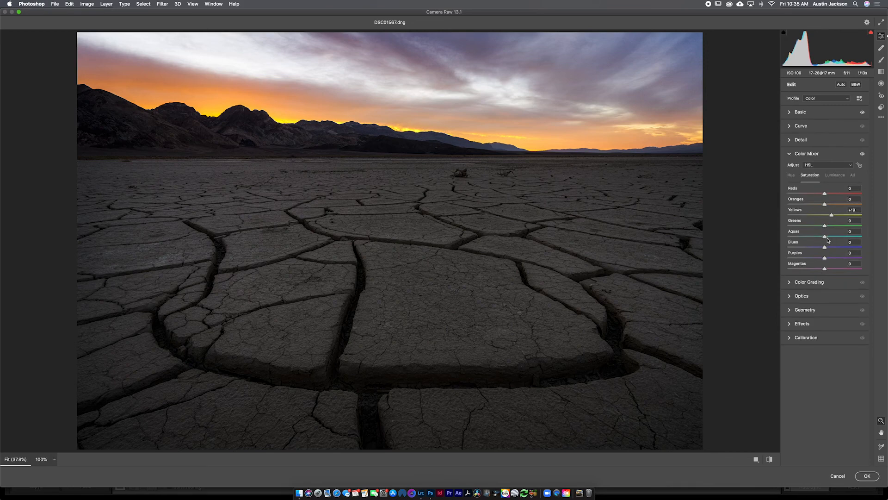
click(806, 258)
drag(806, 259, 810, 259)
click(810, 268)
click(812, 267)
click(817, 259)
Step: Set the parametric curve's Highlights to +21
click(800, 127)
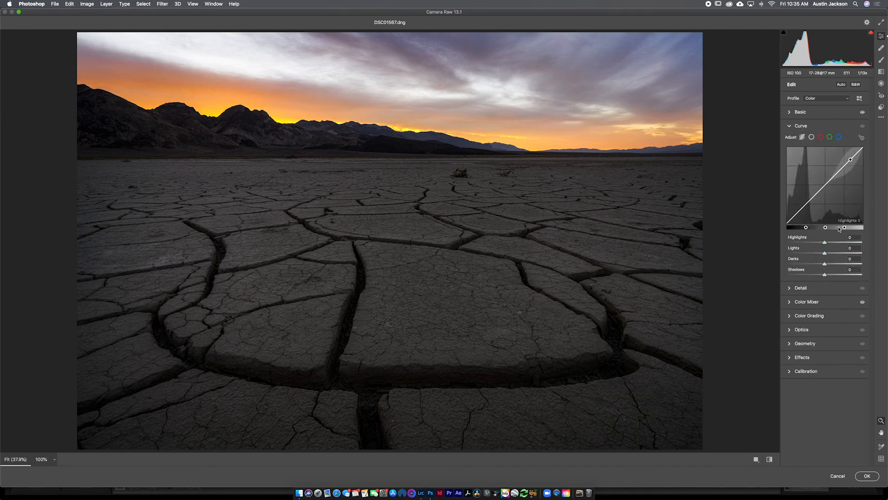
mouse_move(832, 243)
mouse_down()
mouse_move(843, 243)
mouse_move(834, 244)
mouse_up()
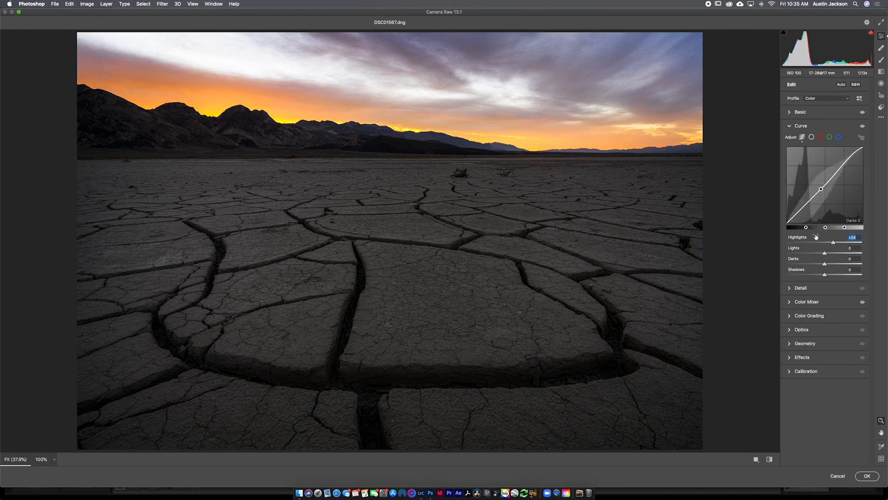
mouse_move(833, 243)
mouse_down()
mouse_move(846, 243)
mouse_move(834, 245)
mouse_up()
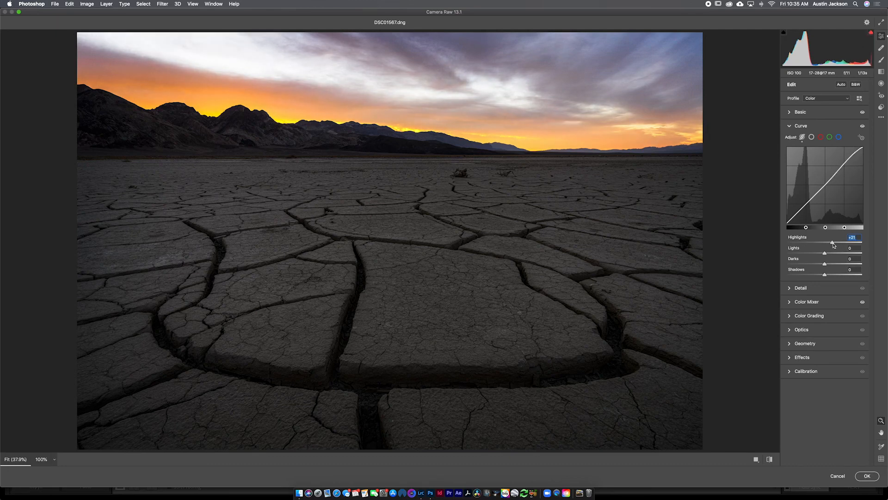
Step: Compare the photo with the curve adjustment disabled and enabled, and apply the Camera Raw adjustments to Layer 4
click(862, 127)
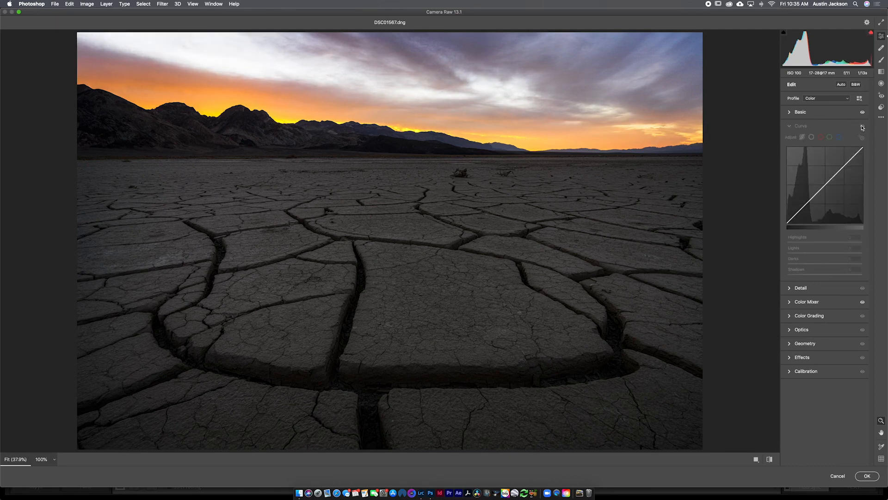
click(862, 127)
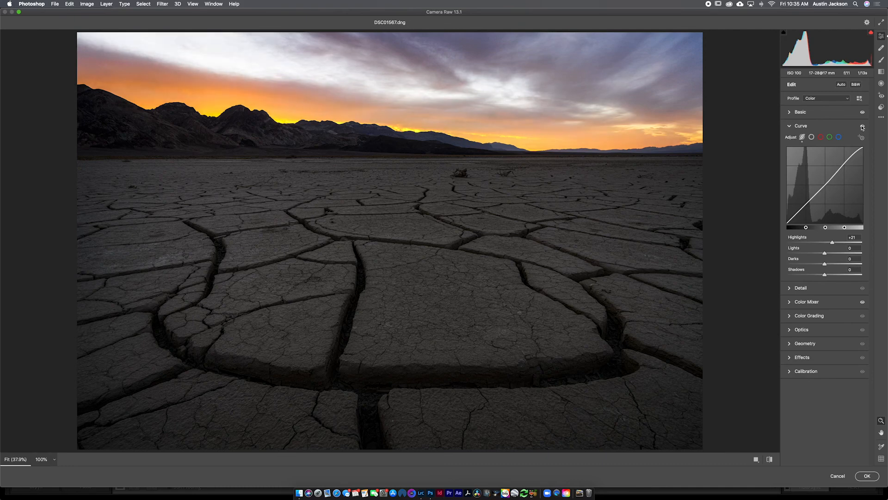
click(792, 127)
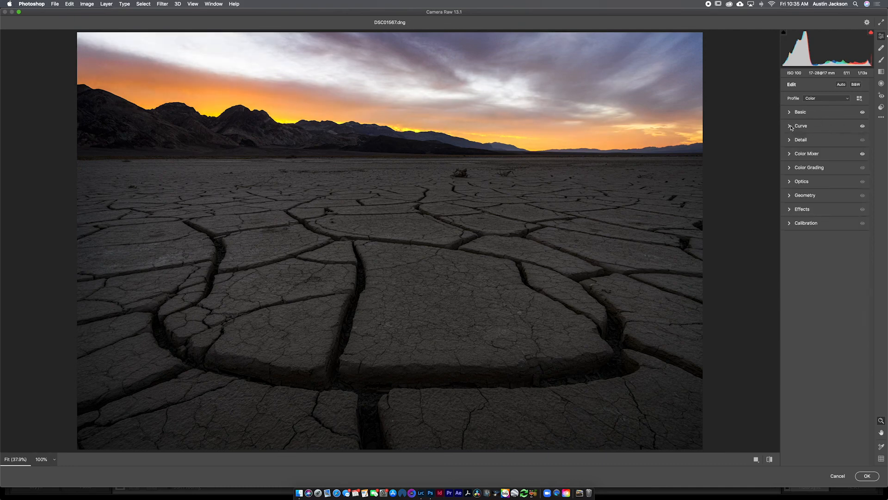
click(866, 476)
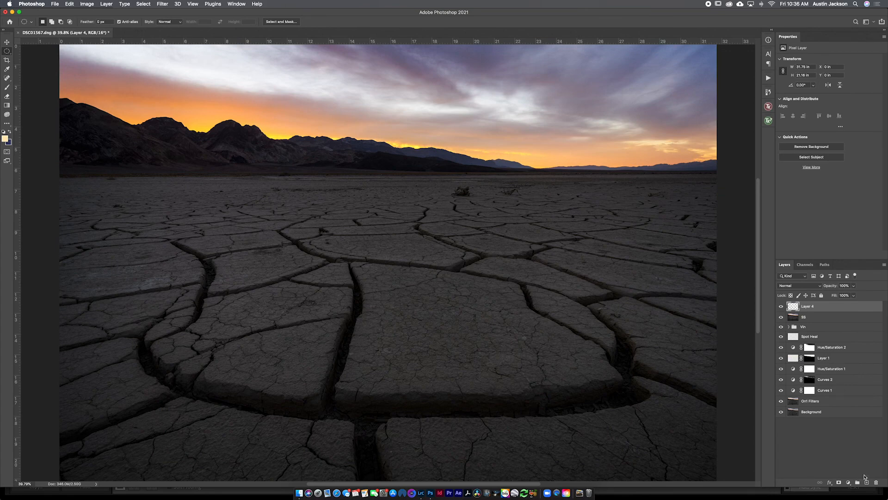
Step: Toggle Layer 4, hide all layers between it and Background, and compare the finished edit with the original photo
click(782, 306)
click(782, 307)
drag(781, 347, 781, 401)
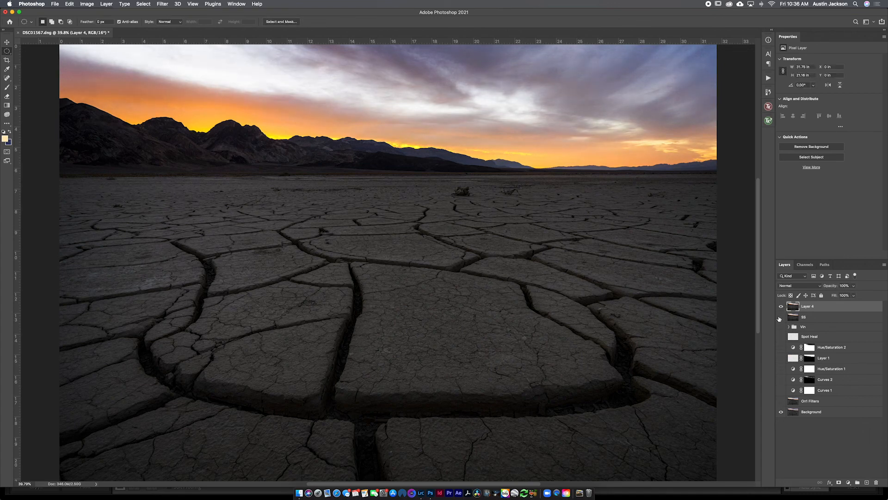
click(781, 306)
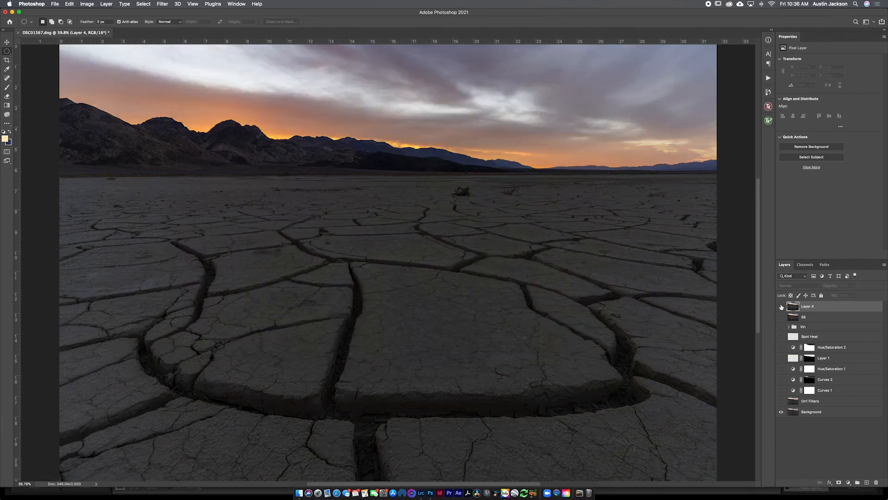
click(781, 306)
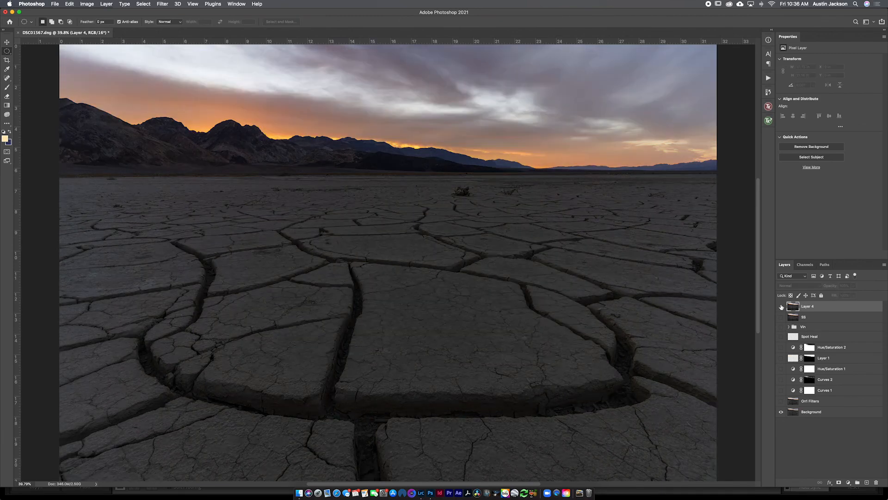
click(781, 306)
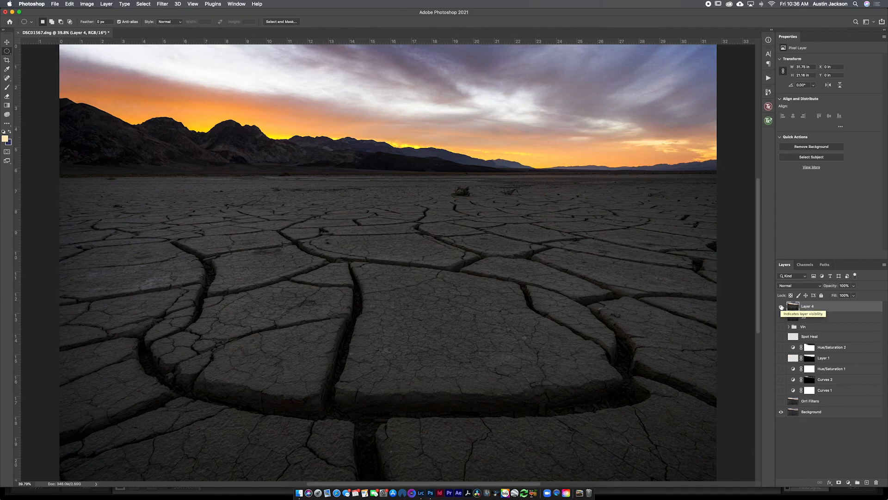
click(781, 307)
click(782, 306)
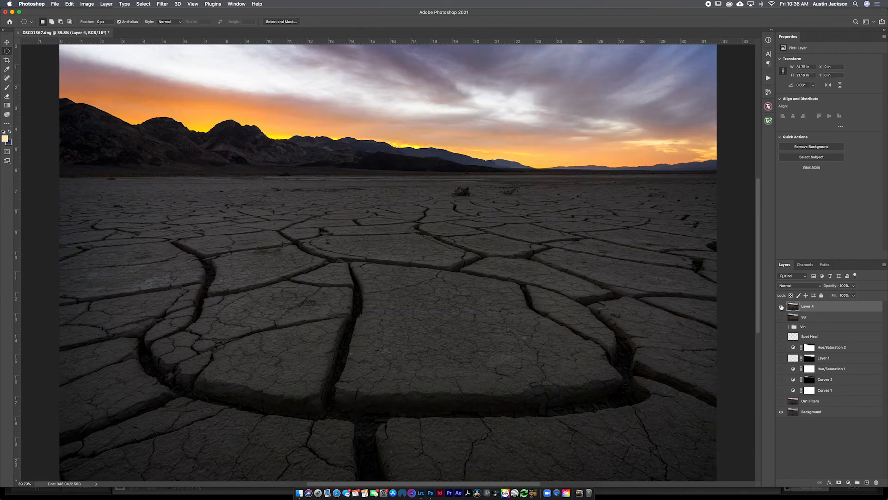